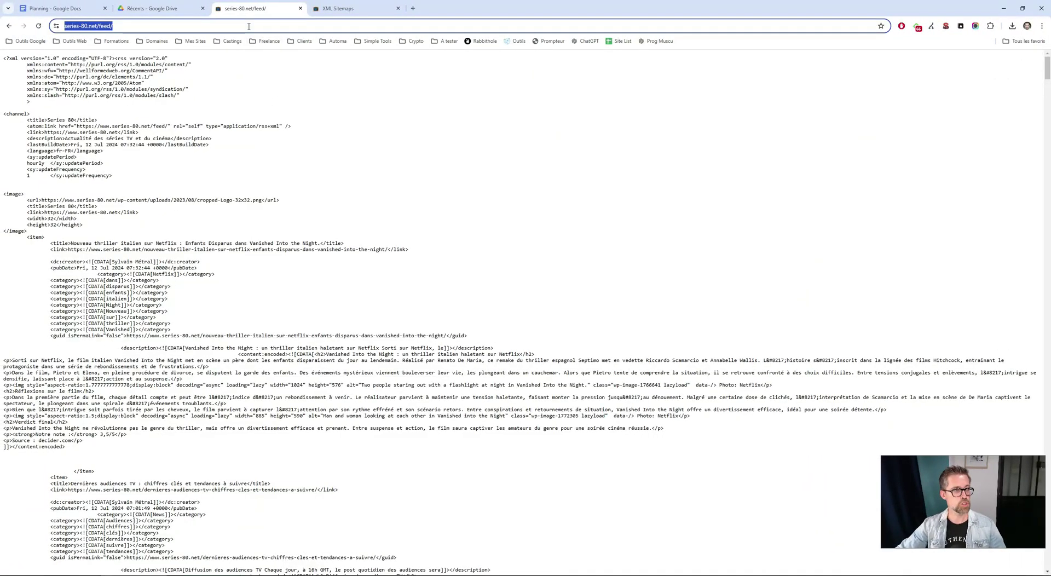
Open the raw XML source of series-80.net's post-sitemap1.xml in a new tab.
left_click(343, 9)
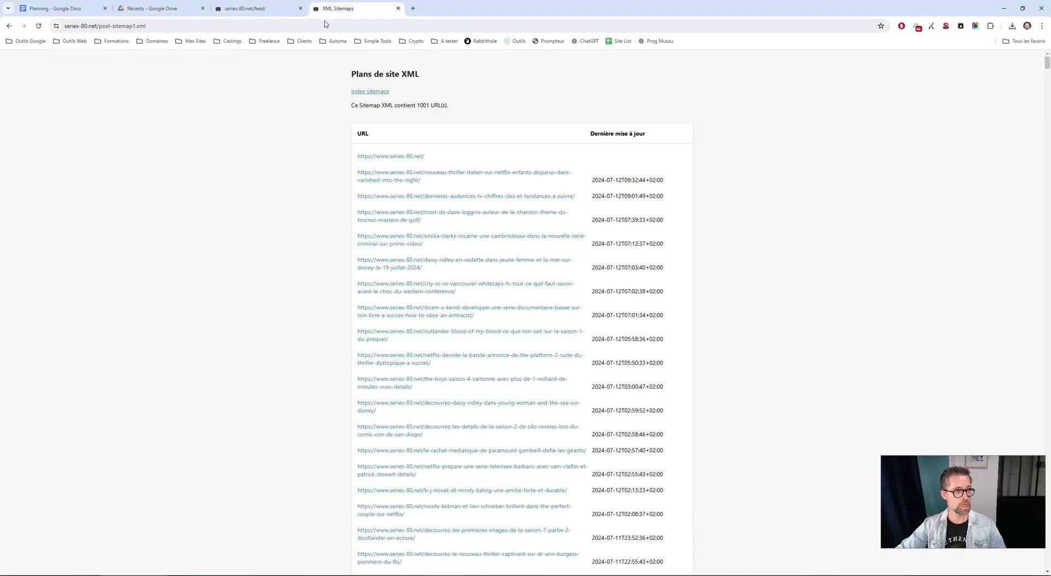
left_click(327, 26)
left_click(266, 10)
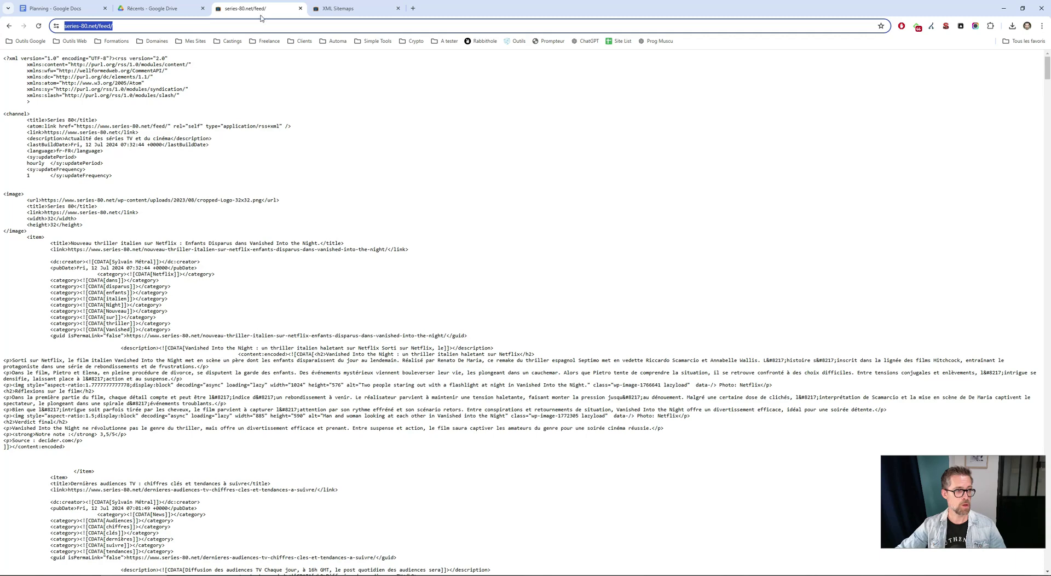
left_click(359, 5)
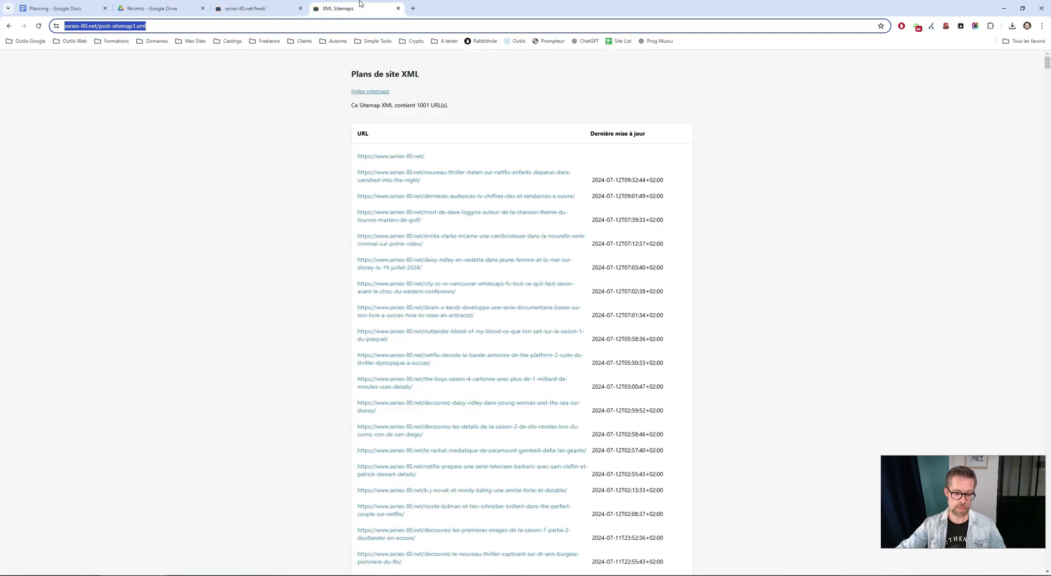
key("ctrl+u")
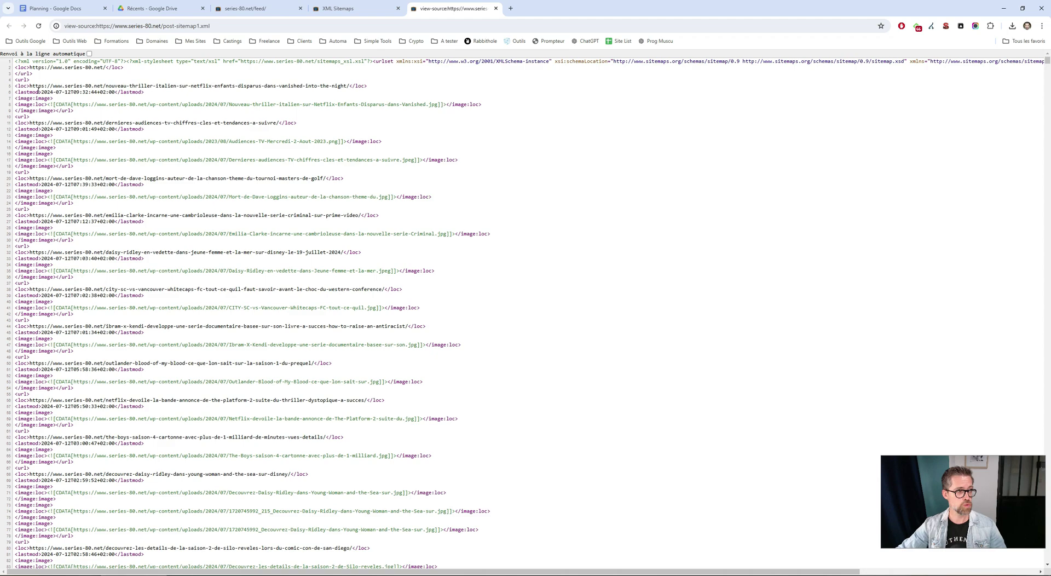
Scroll the sitemap source and highlight one complete <url> entry.
scroll(132, 104, "up", 9)
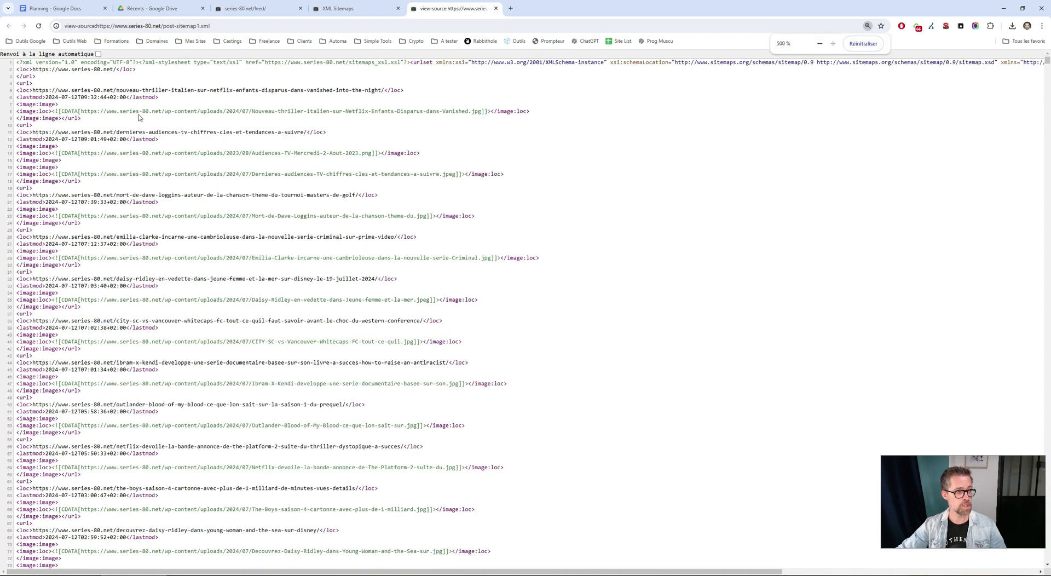
scroll(208, 189, "down", 3)
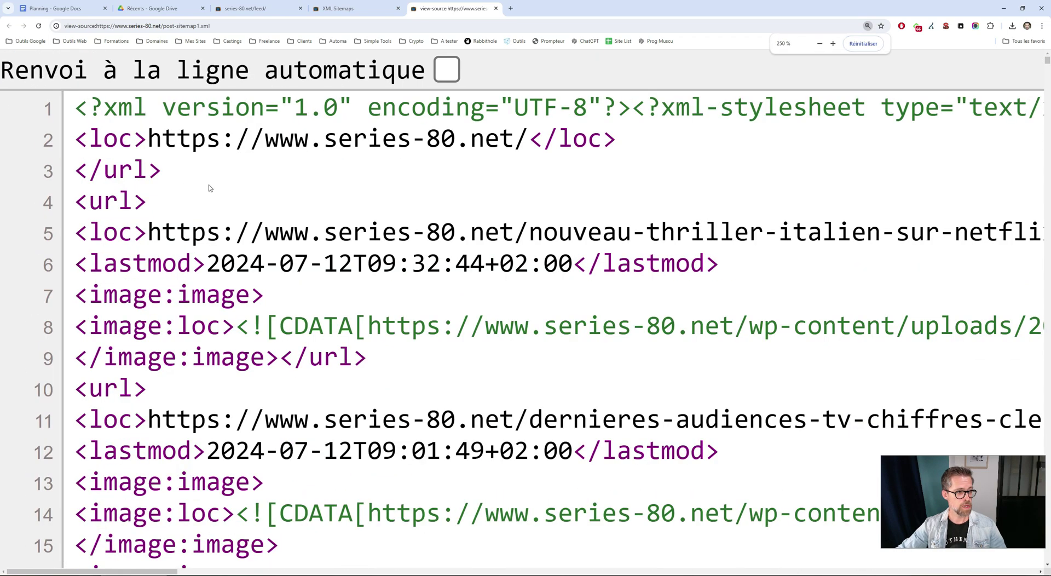
scroll(55, 154, "down", 1)
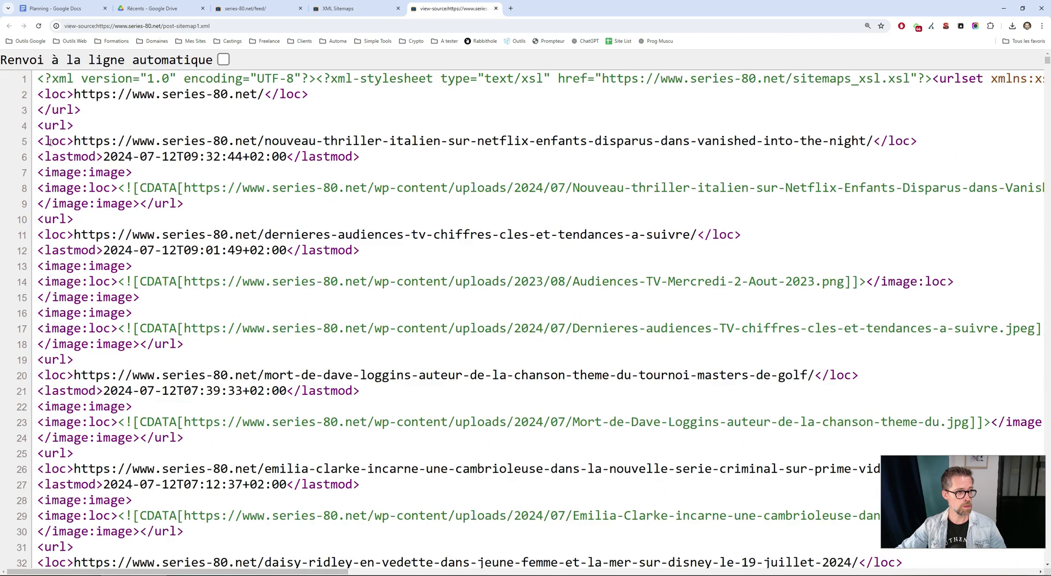
left_click_drag(38, 125, 77, 221)
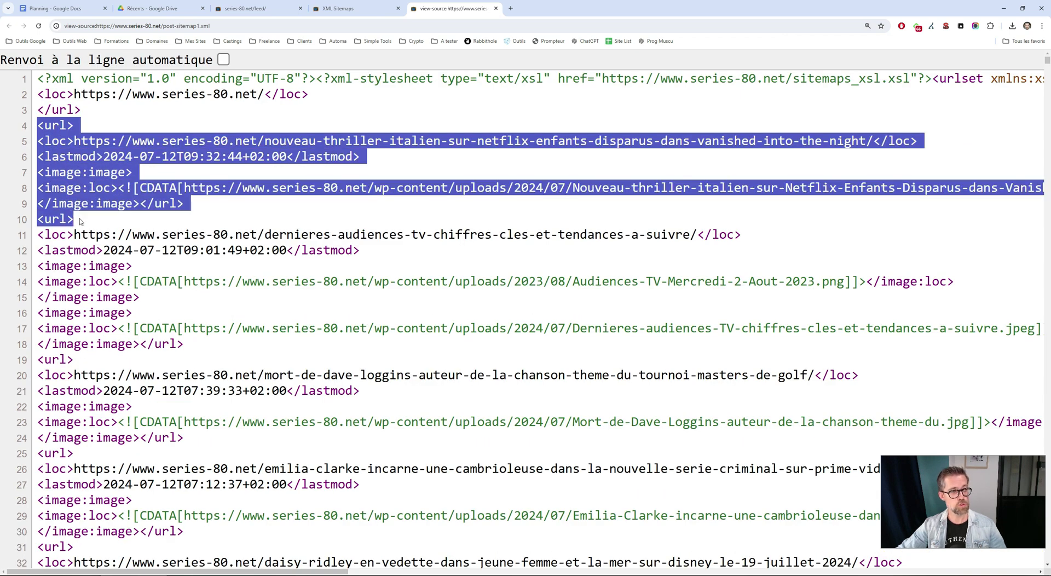
left_click(52, 133)
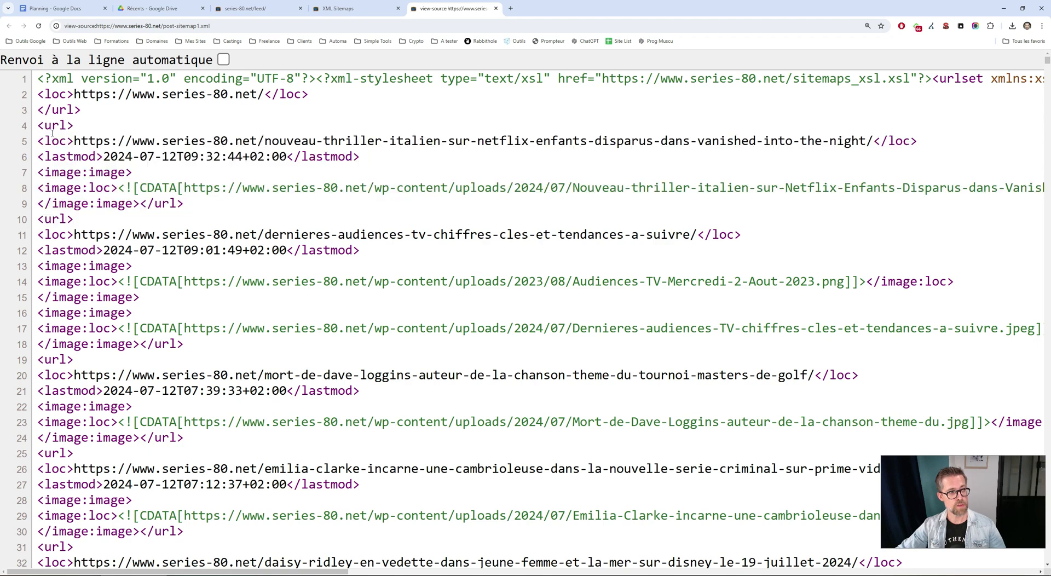
On the RSS feed page, highlight the first <item> tag and reset zoom to normal.
key("ctrl+shift+Tab")
key("ctrl+shift+Tab")
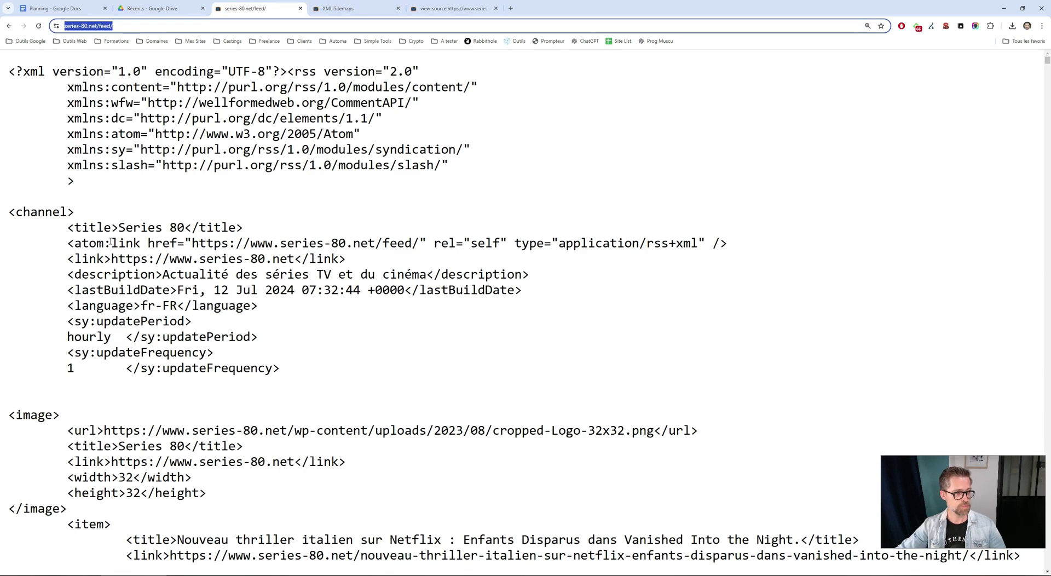
scroll(81, 246, "down", 7)
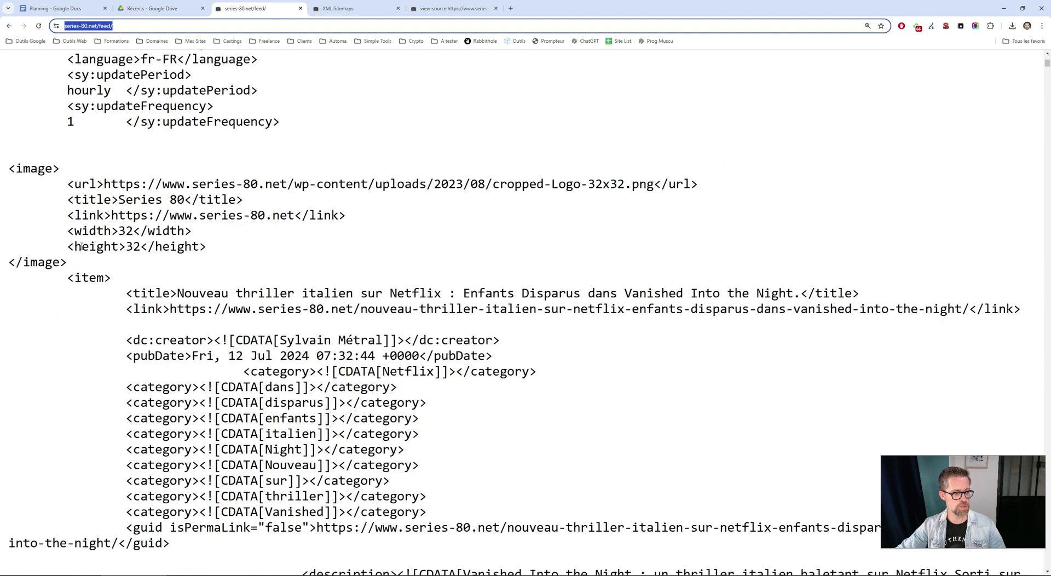
left_click_drag(68, 155, 116, 159)
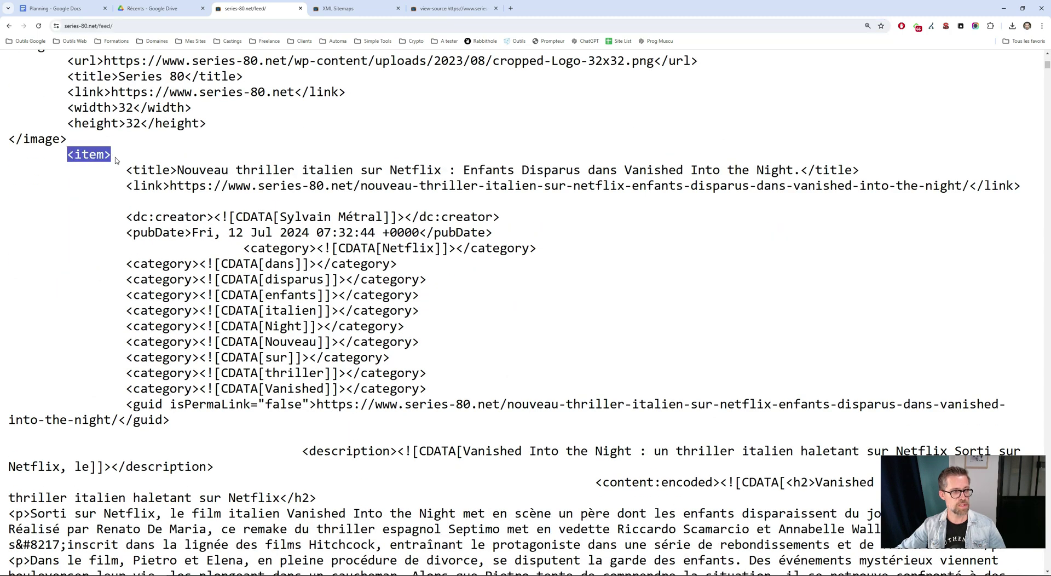
left_click(144, 174)
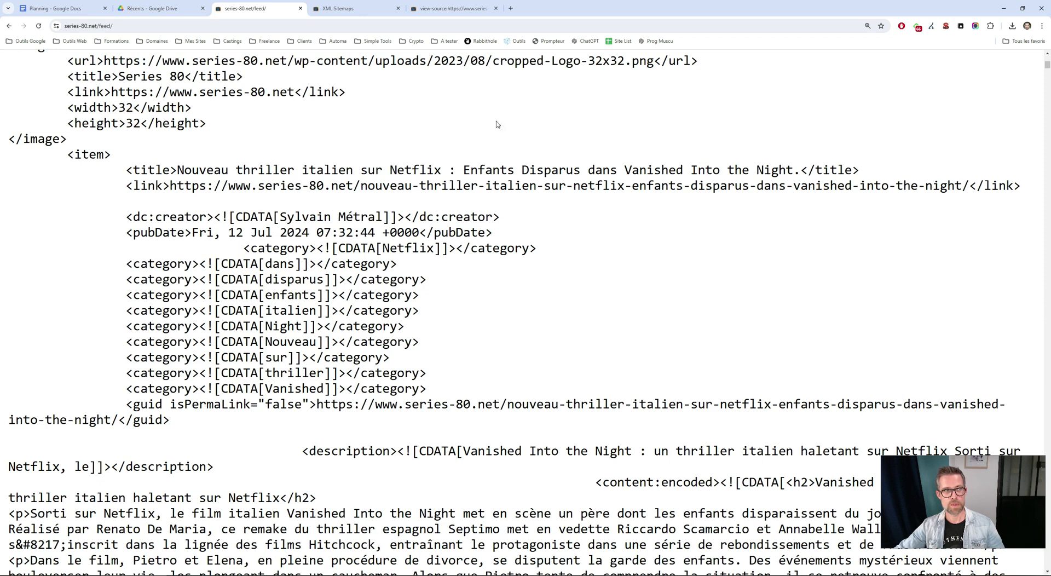
left_click(321, 24)
key("ctrl+c")
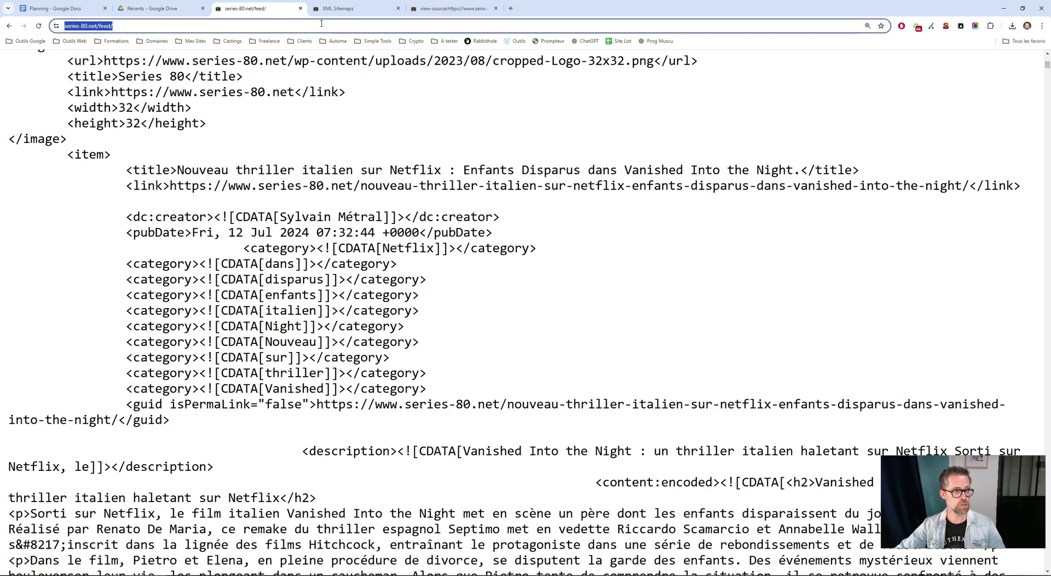
left_click(321, 77)
key("ctrl+0")
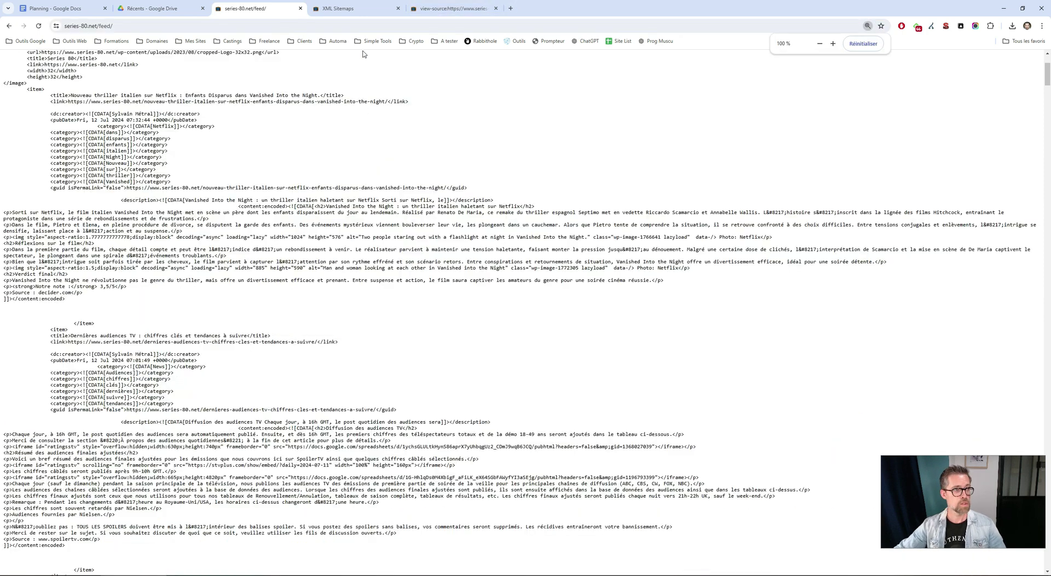
left_click(659, 572)
left_click(416, 243)
double_click(416, 242)
triple_click(106, 129)
key("ctrl+v")
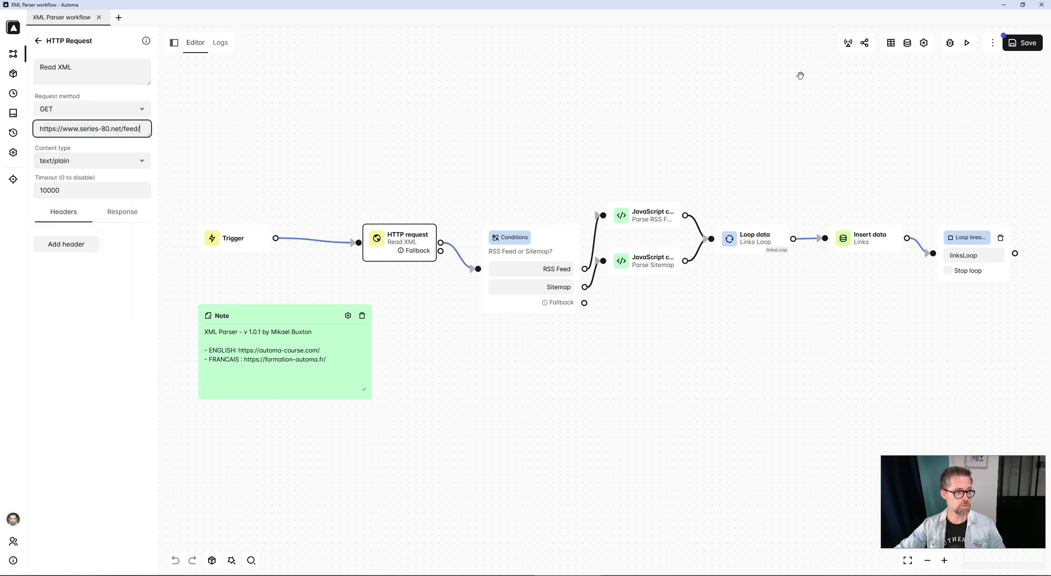
Save and run the workflow, then open its run logs.
left_click(1027, 48)
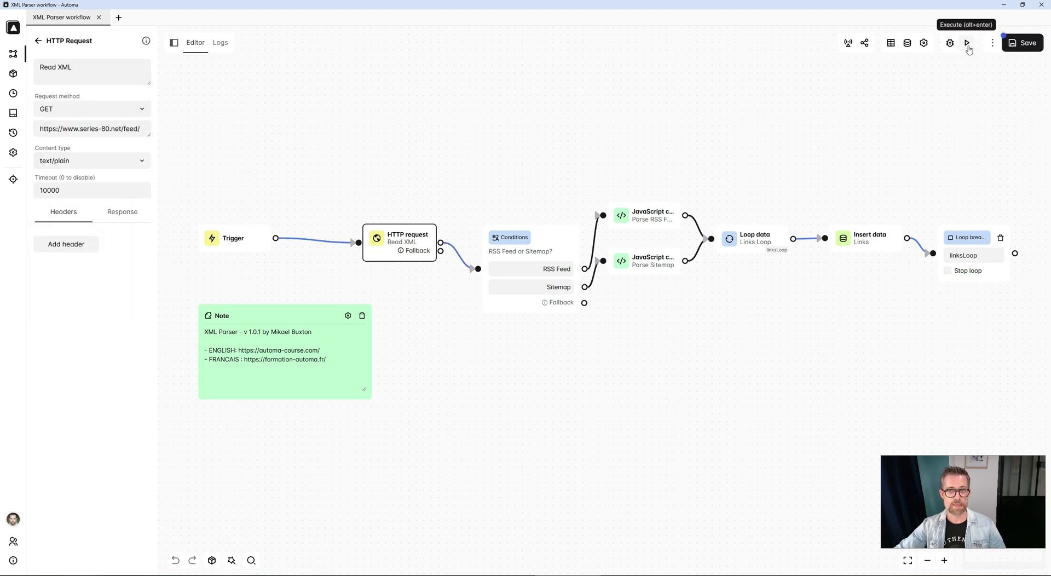
left_click(967, 44)
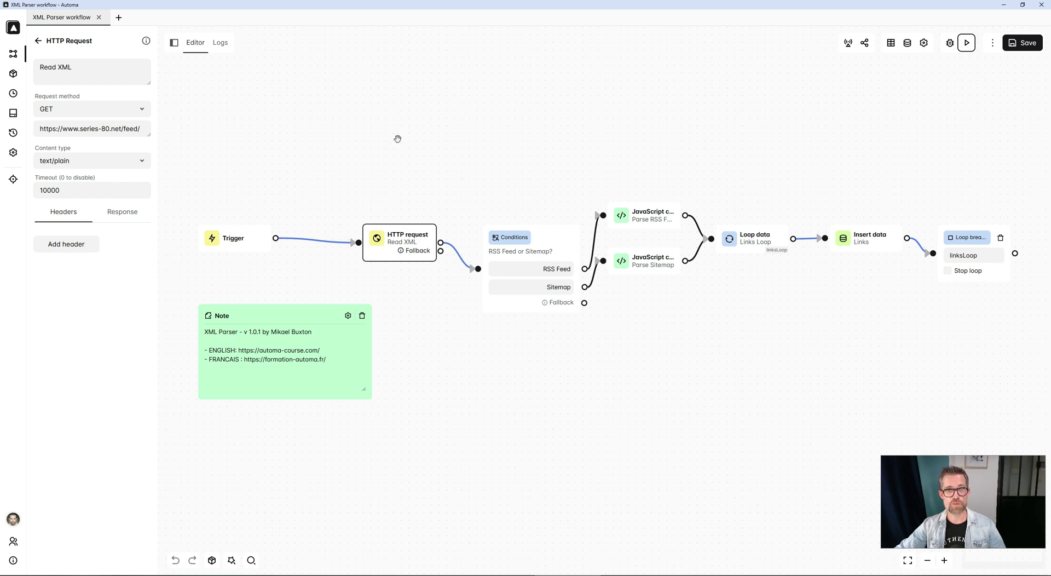
left_click(226, 45)
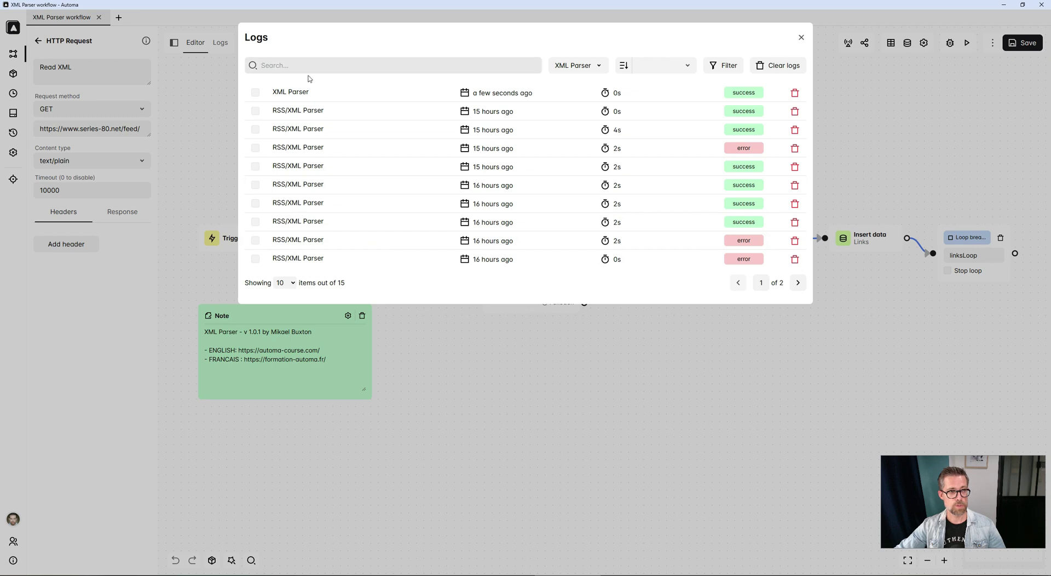
Open the latest XML Parser run and highlight the first extracted article URLs in its table.
key("Escape")
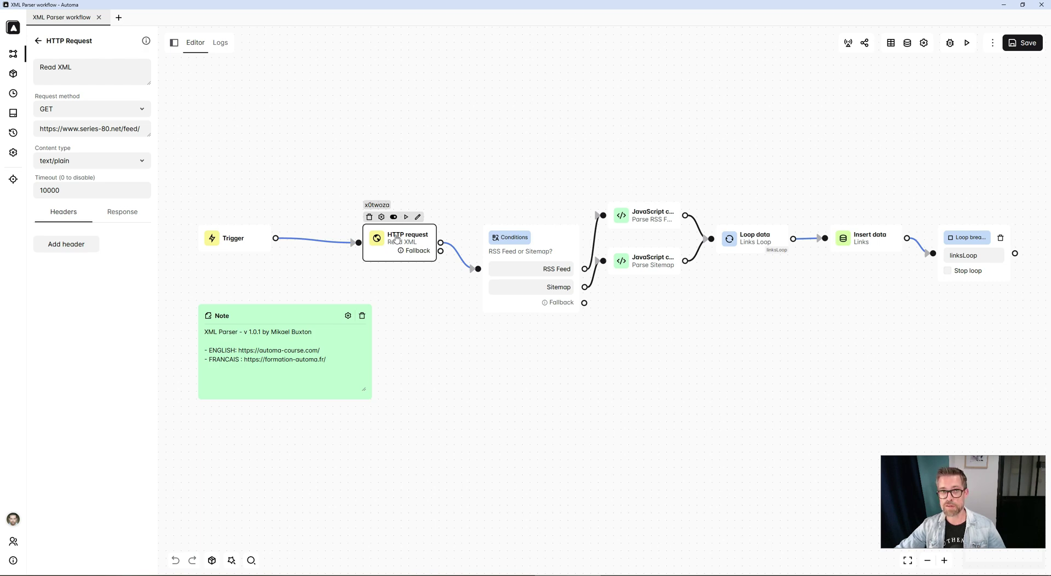
left_click(219, 44)
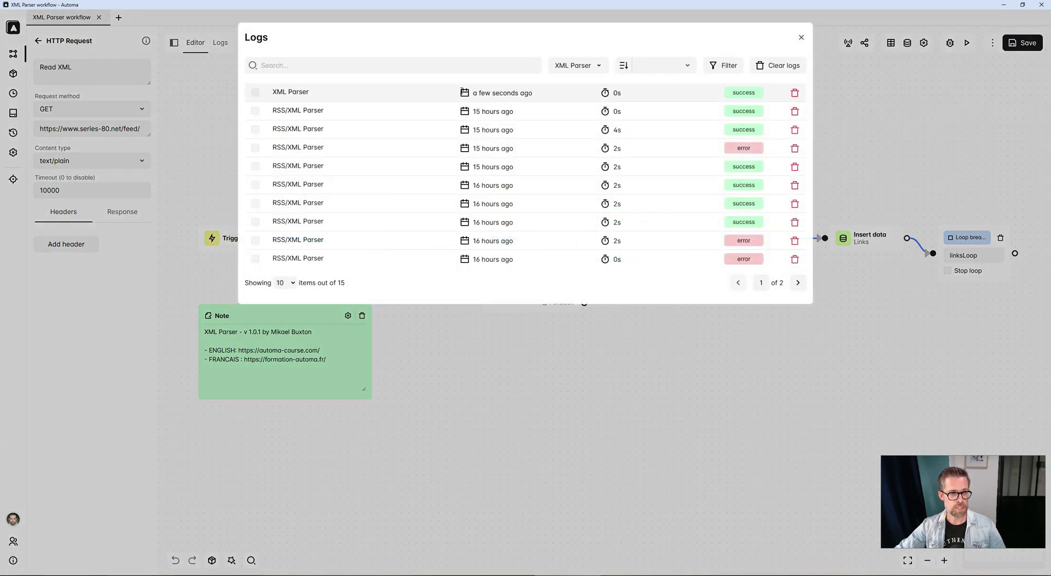
left_click(293, 94)
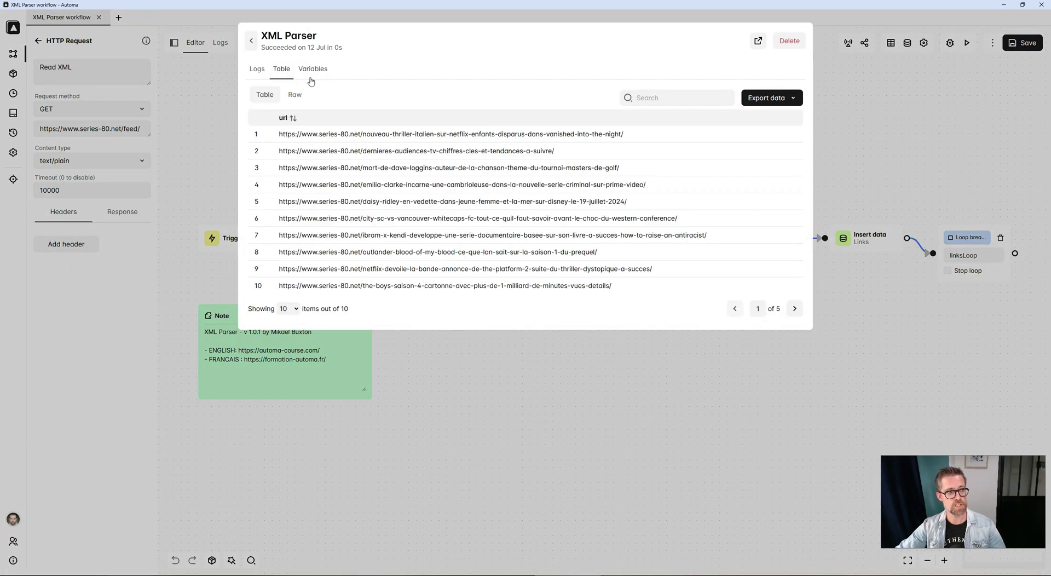
left_click_drag(279, 134, 606, 154)
left_click(349, 167)
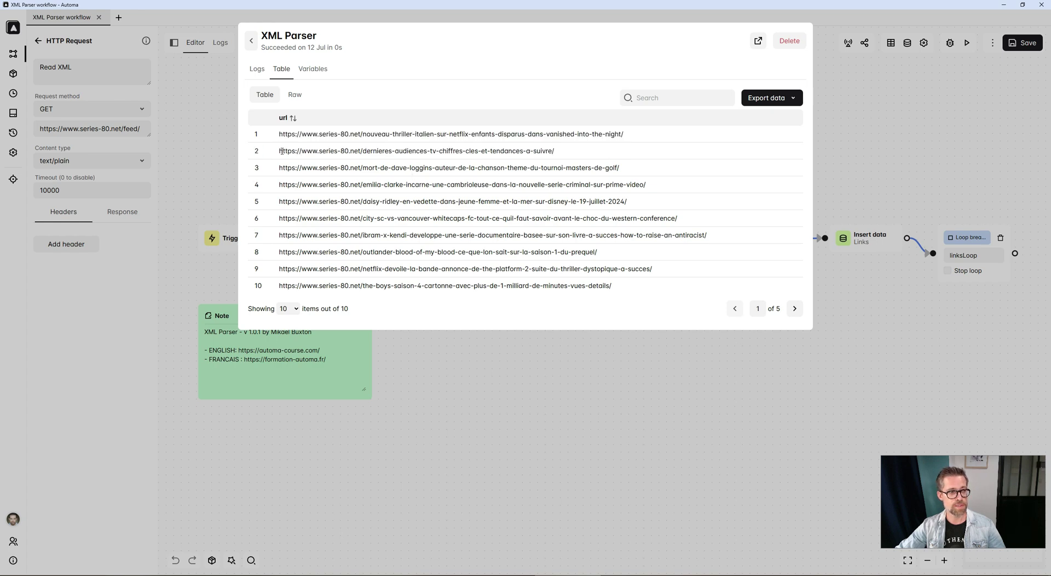
left_click_drag(376, 151, 560, 174)
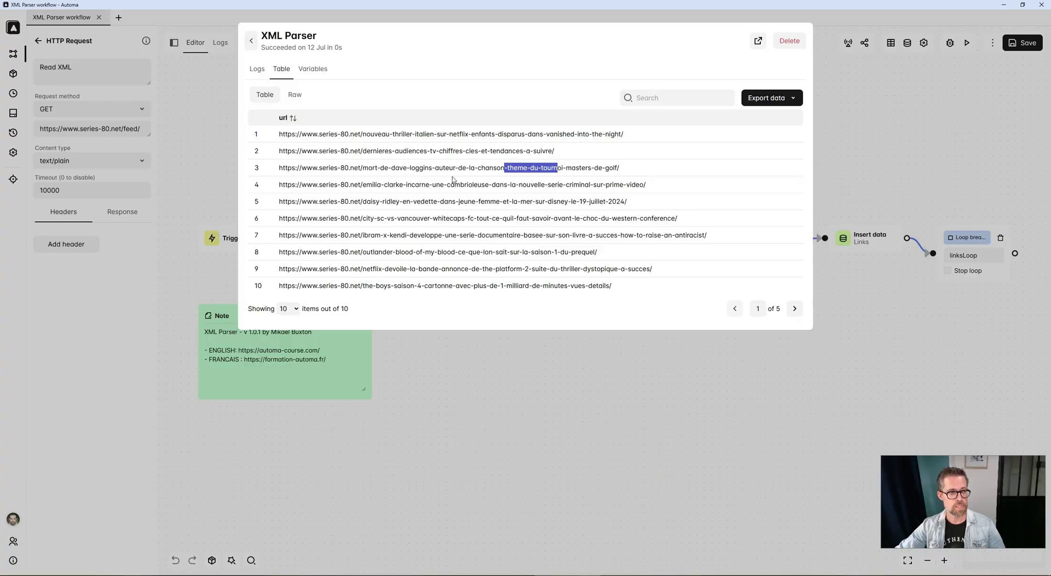
Compare the URLs with the feed in Chrome, then close the run details and return to Chrome.
key("alt+Tab")
scroll(135, 315, "down", 5)
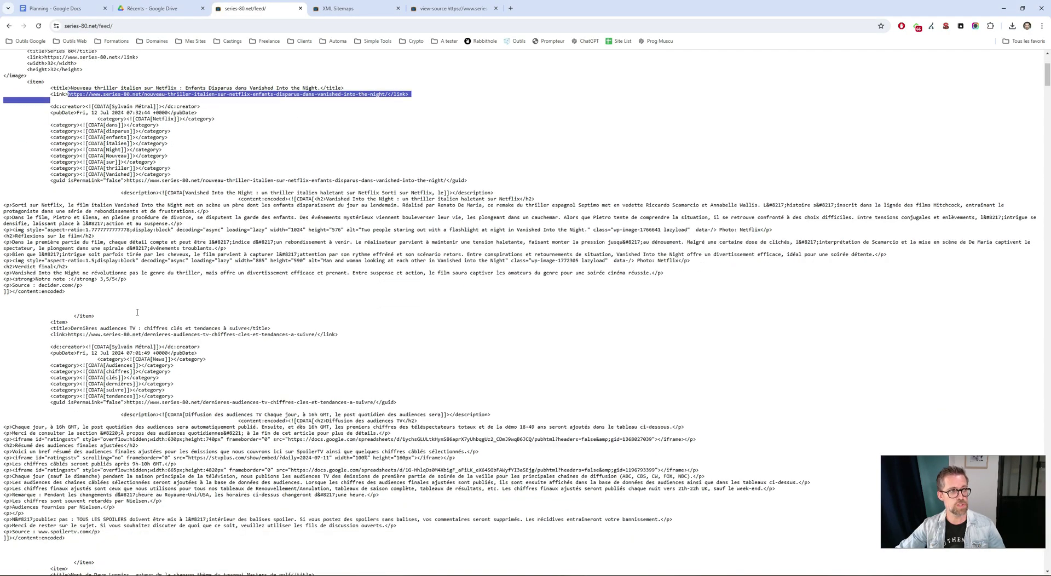
key("alt+Tab")
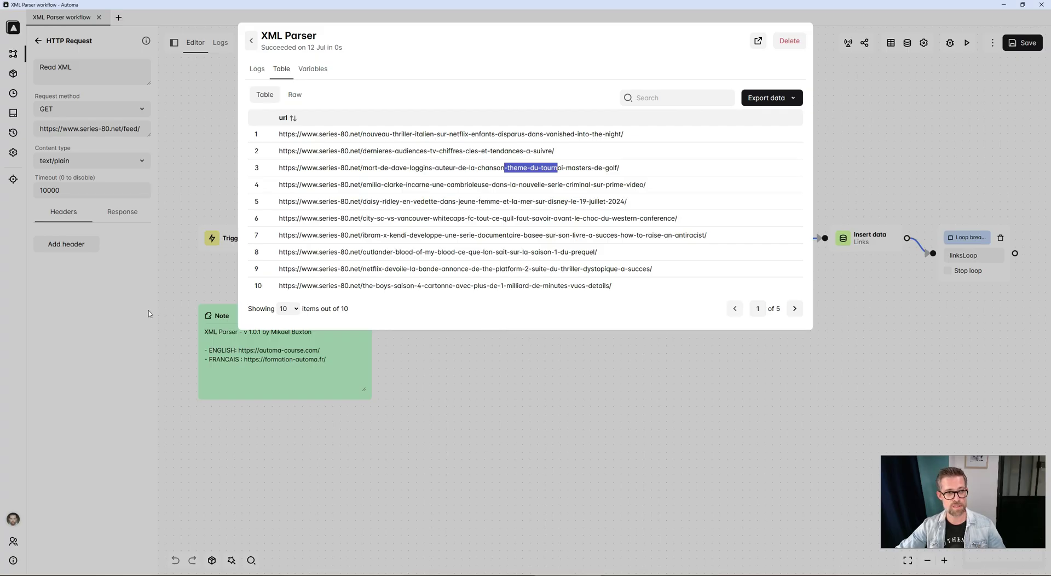
left_click(450, 443)
key("alt+Tab")
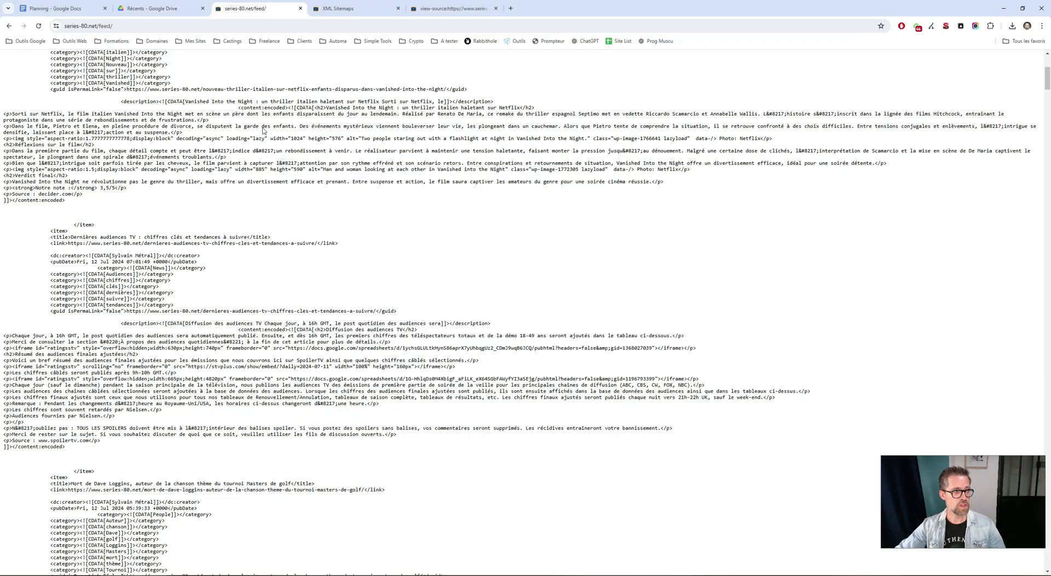
Copy the post-sitemap1.xml address from the XML Sitemaps page in Chrome.
left_click(430, 8)
left_click(349, 10)
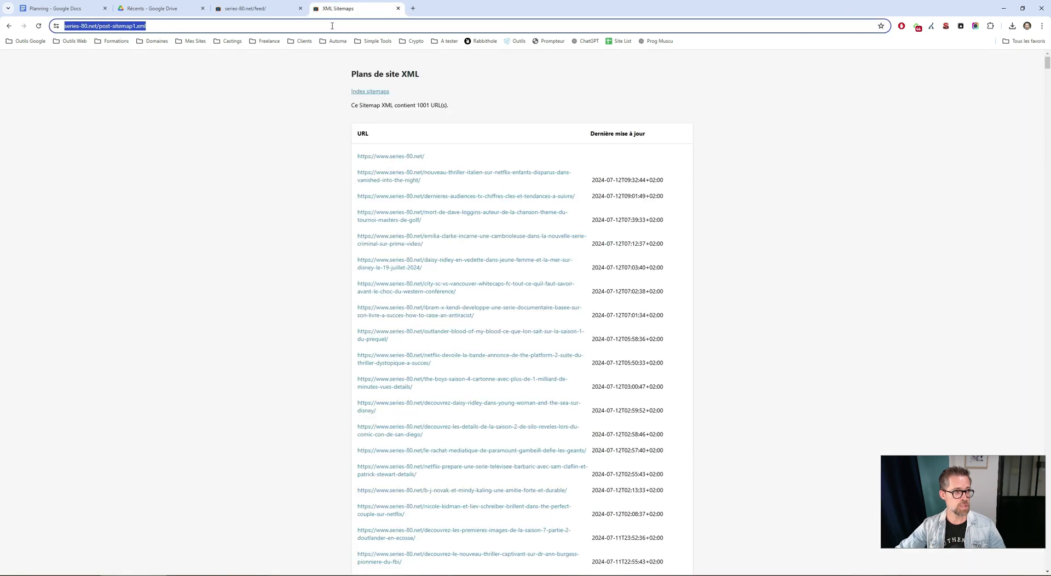
key("alt+Tab")
Replace the request URL with the sitemap address, run the workflow, and open its runs list.
left_click(129, 132)
key("ctrl+a")
type("https://www.series-80.net/post-sitemap1.xml")
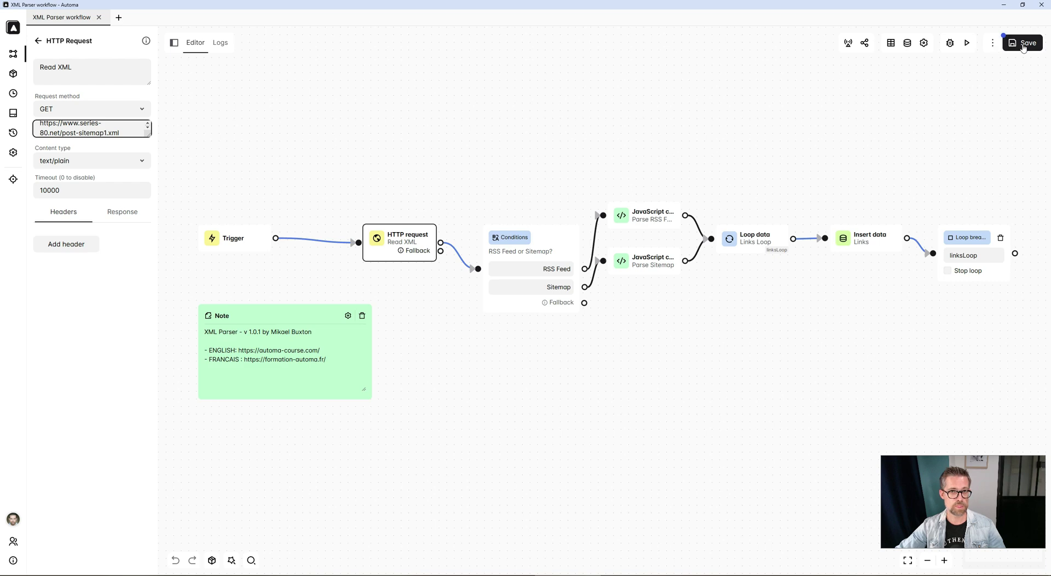
left_click(966, 46)
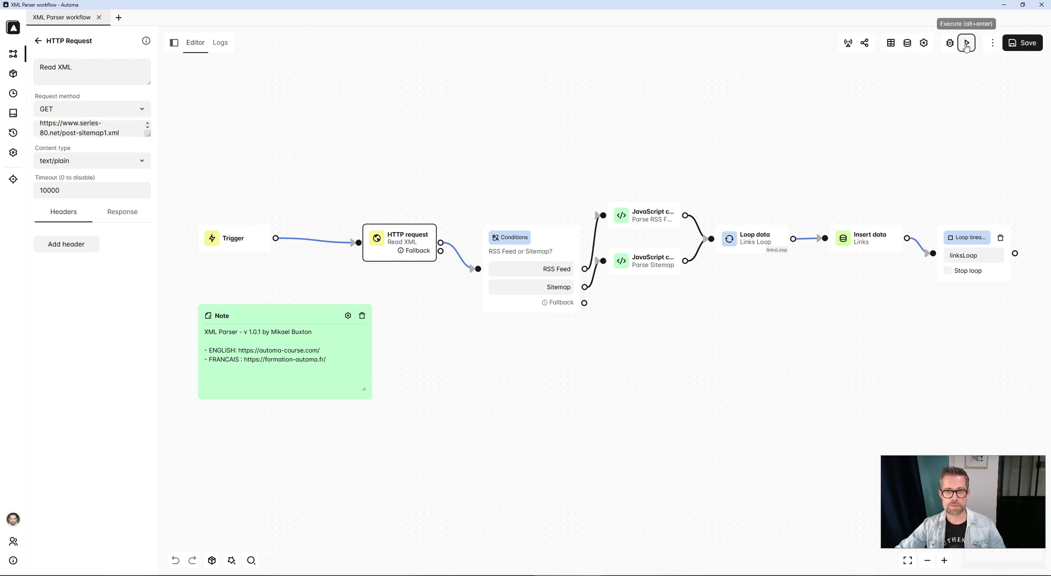
left_click(228, 48)
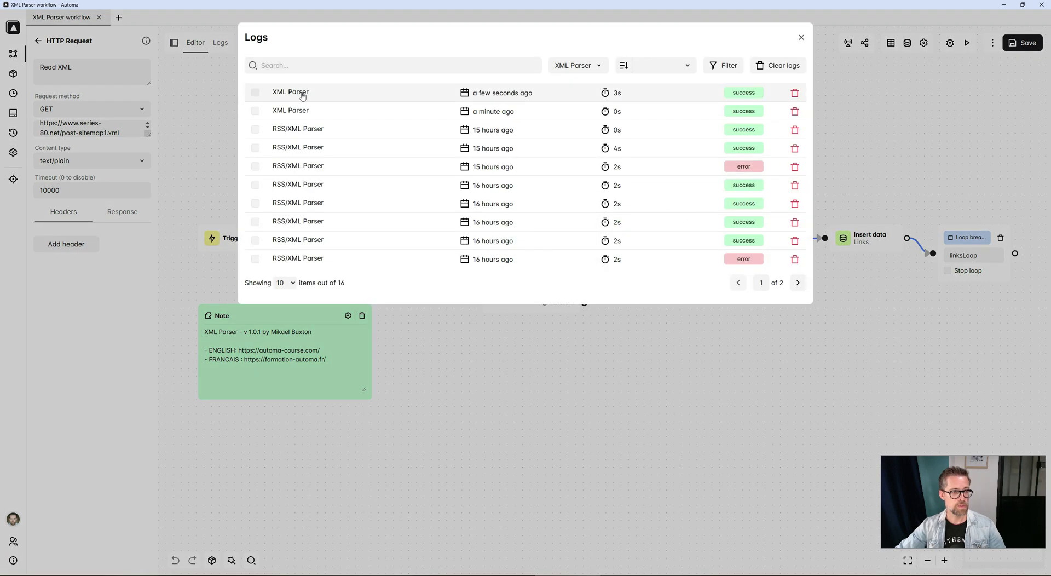
left_click(302, 97)
left_click(283, 73)
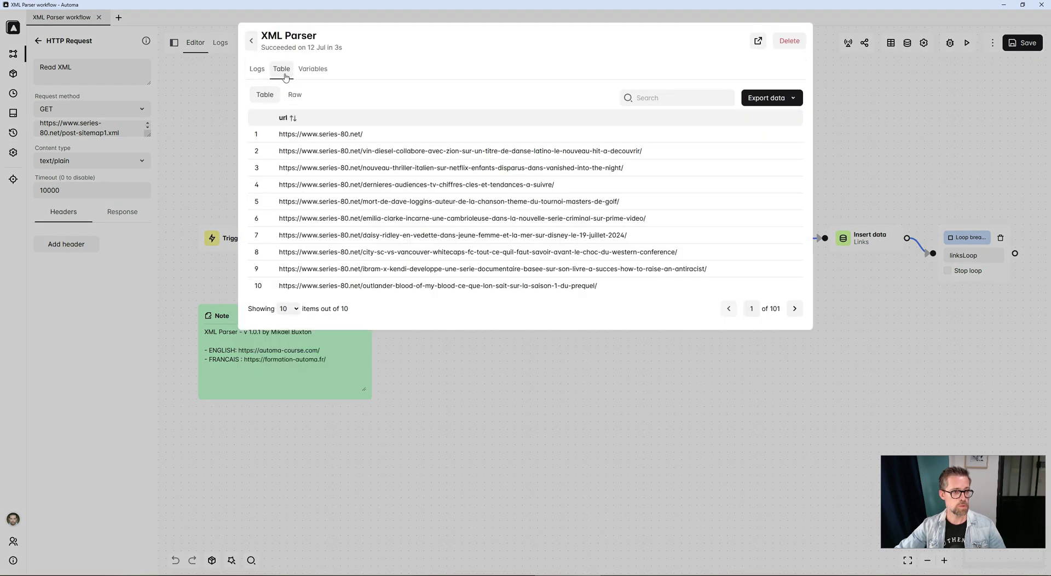
key("alt+Tab")
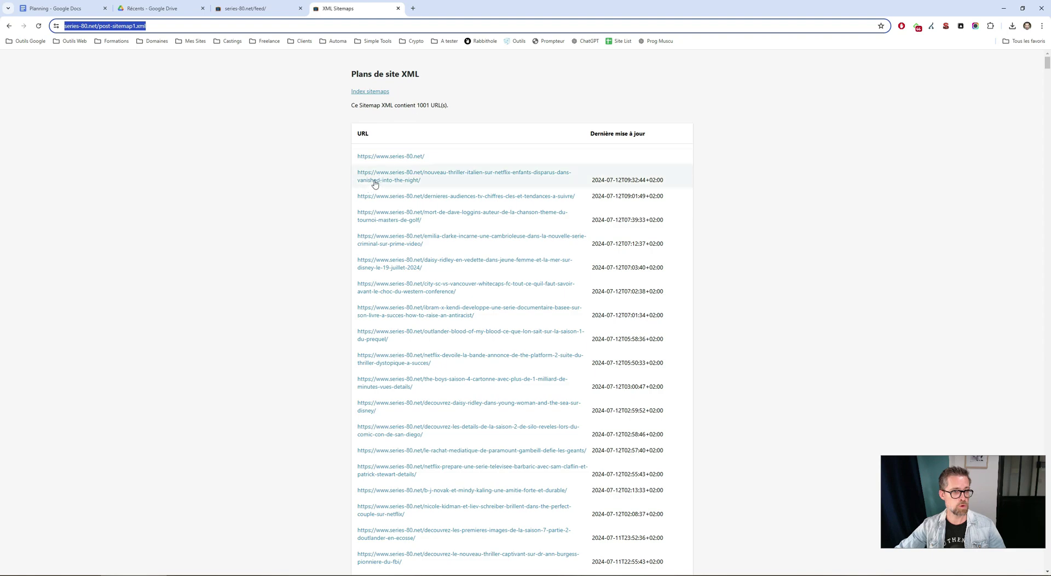
key("alt+Tab")
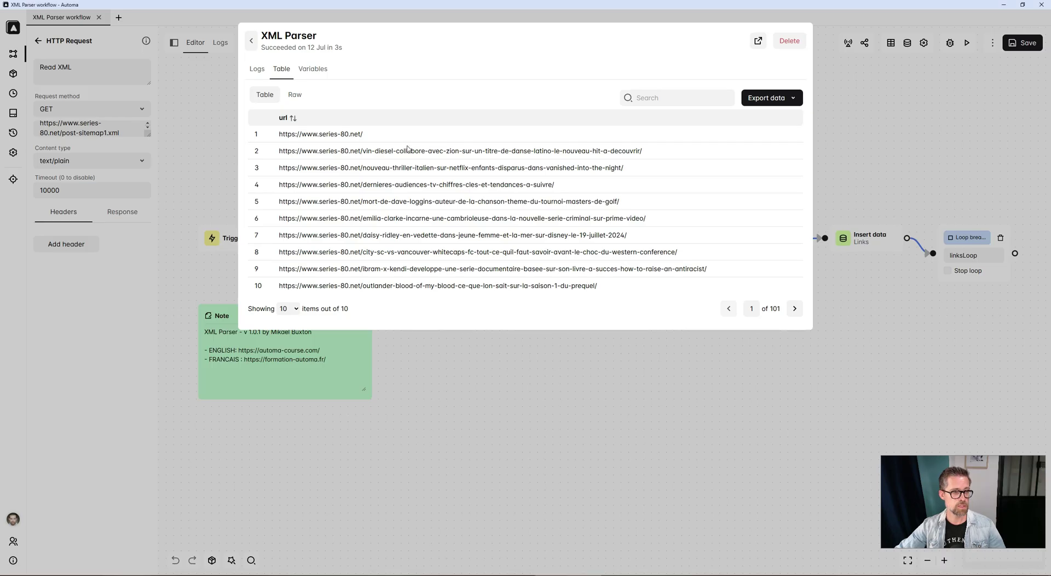
left_click(288, 308)
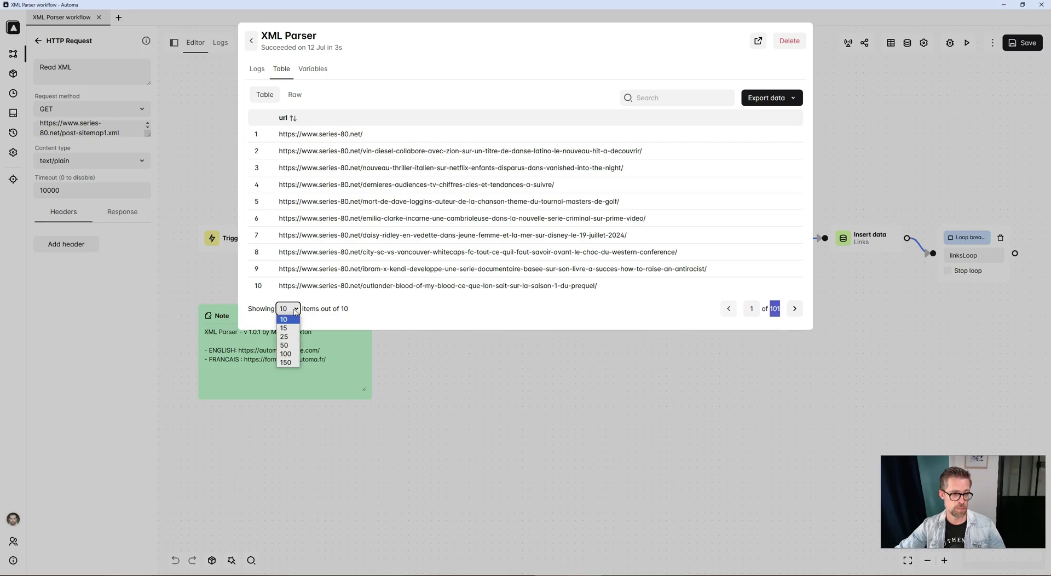
left_click(285, 358)
scroll(469, 250, "down", 20)
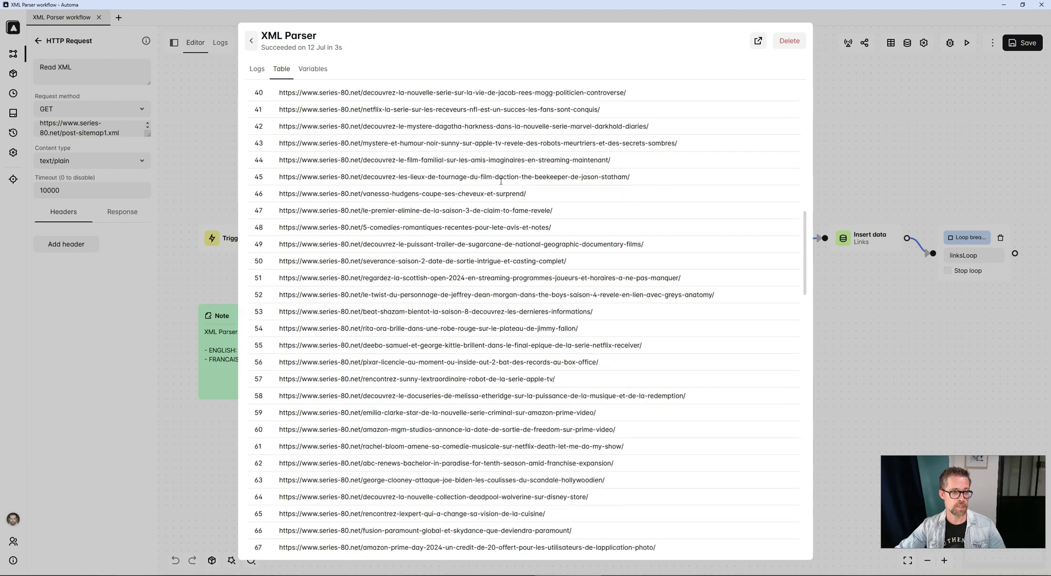
key("alt+Tab")
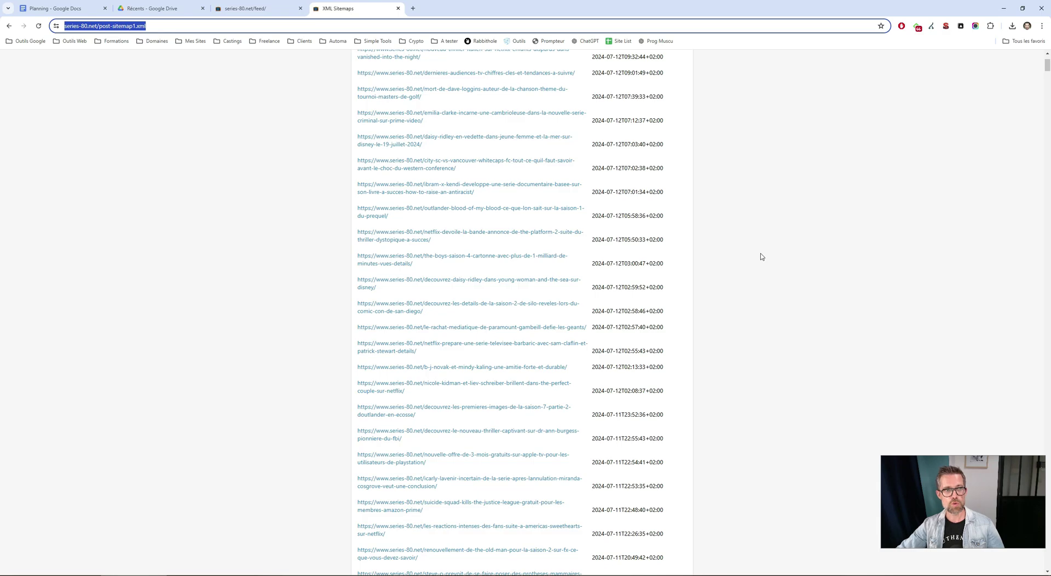
key("alt+Tab")
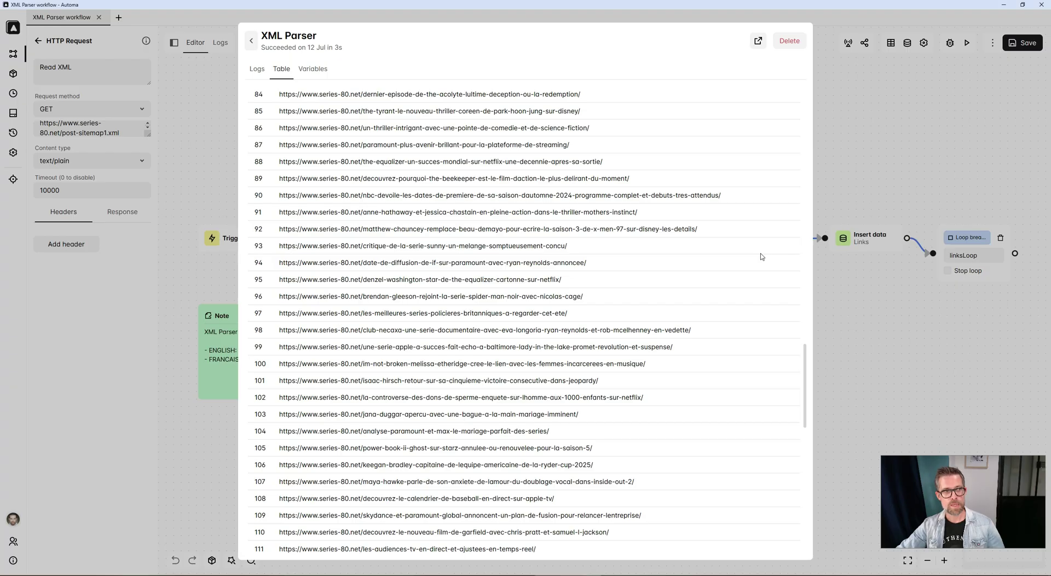
left_click(993, 155)
left_click(444, 359)
scroll(445, 359, "up", 3)
left_click_drag(443, 358, 529, 382)
scroll(525, 371, "up", 1)
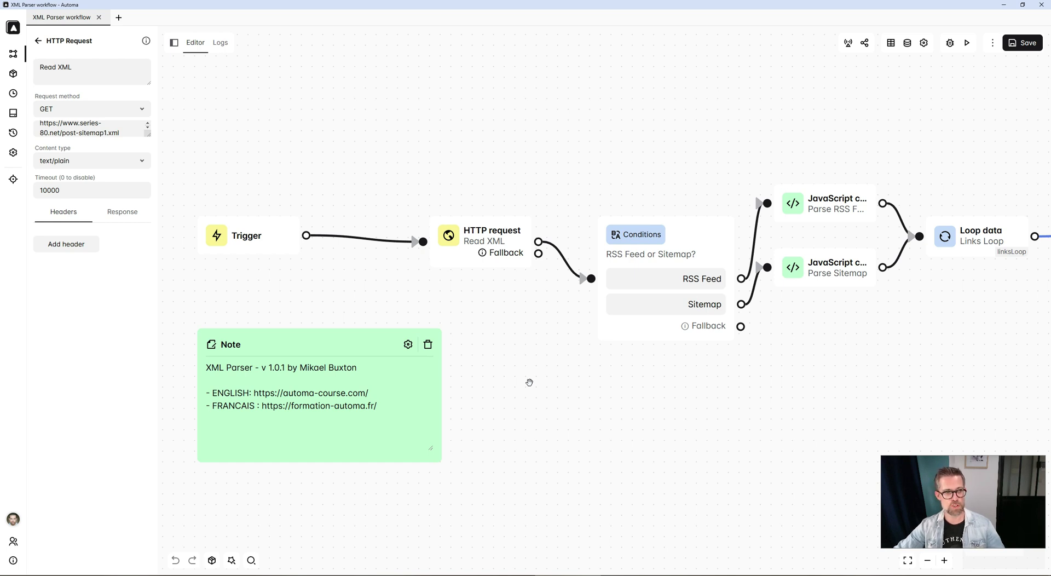
left_click(500, 238)
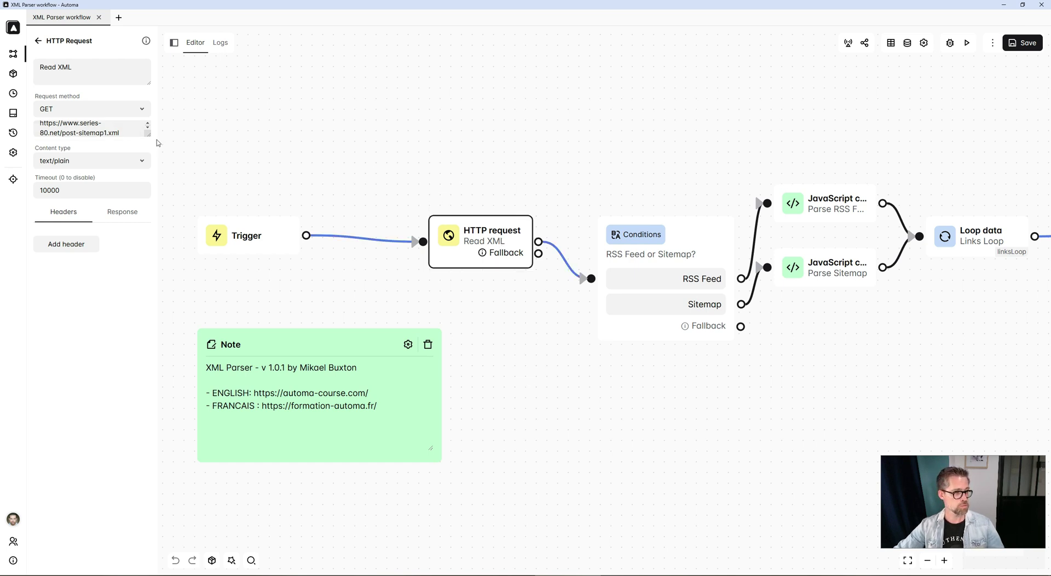
Enlarge the URL field and show the Response settings, saved as Text into variable feed.
left_click_drag(148, 134, 156, 216)
left_click(121, 165)
left_click_drag(82, 140, 38, 127)
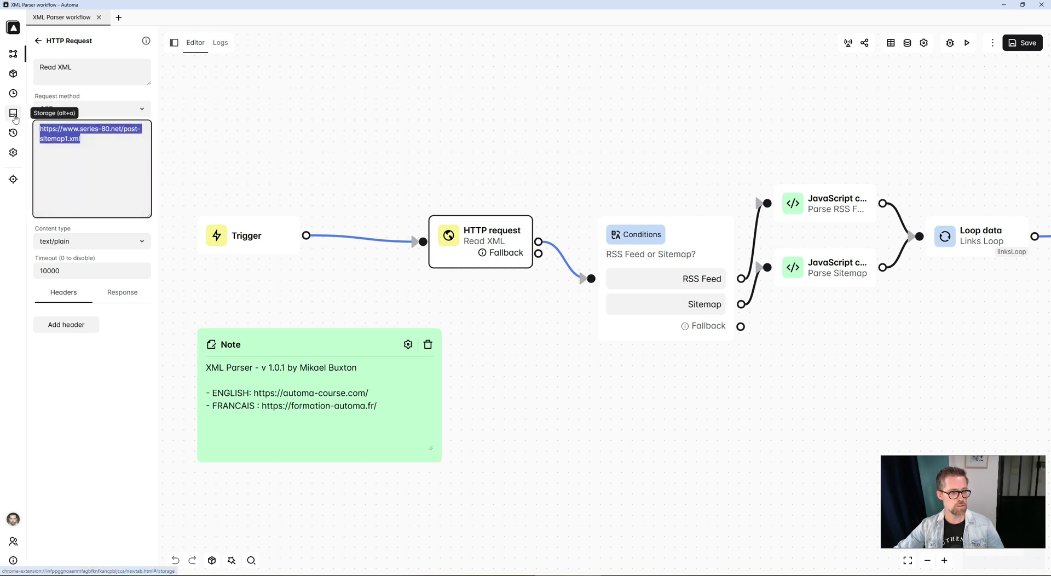
left_click(122, 292)
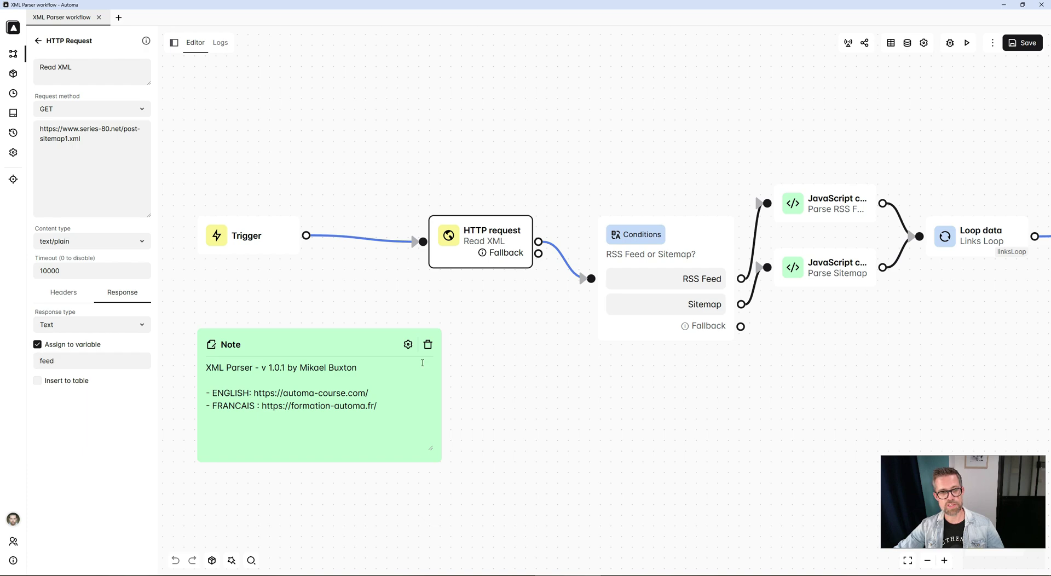
left_click(220, 43)
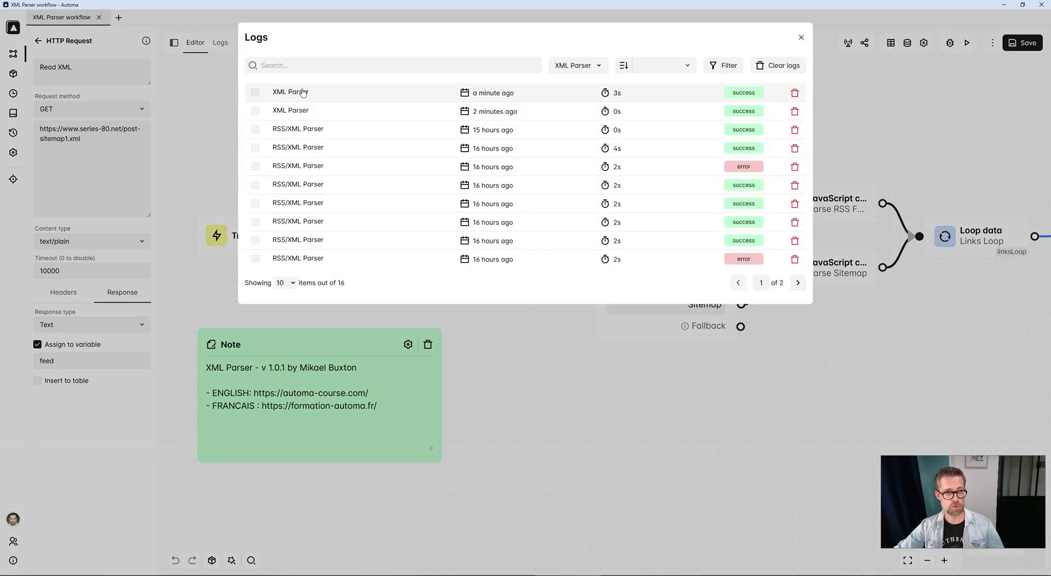
left_click(300, 92)
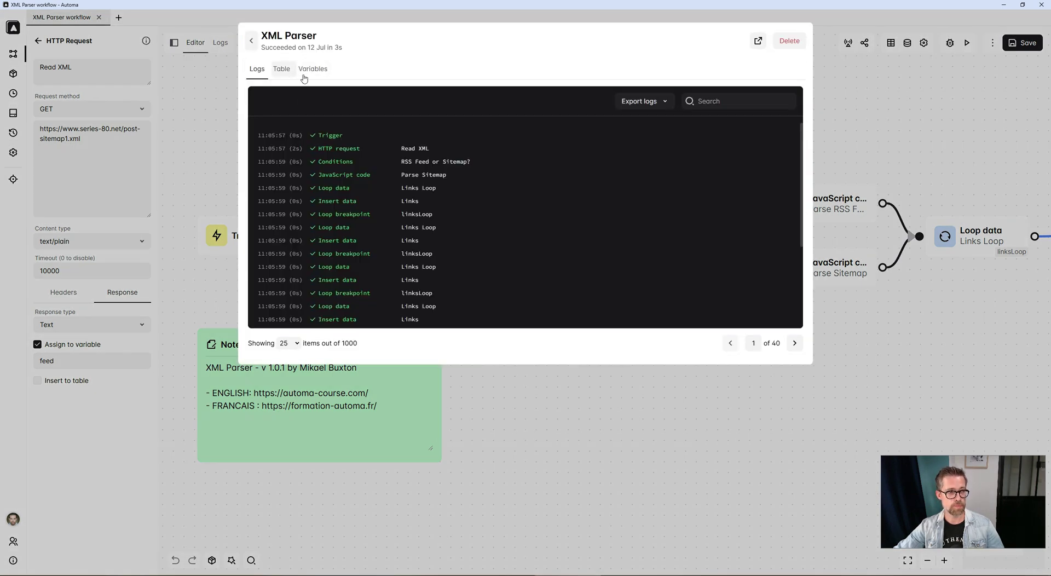
left_click(309, 72)
left_click(290, 95)
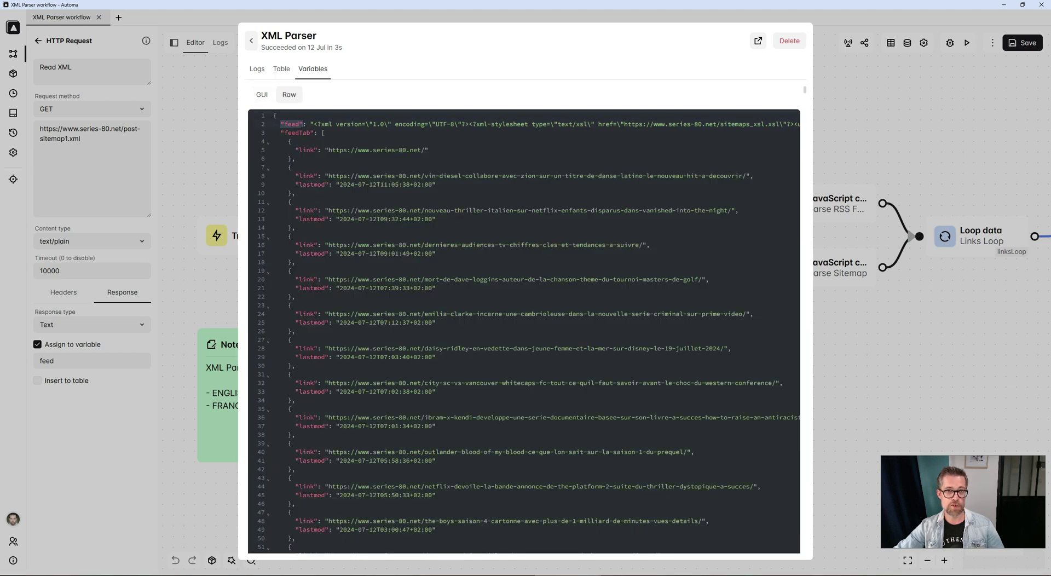
left_click_drag(317, 124, 717, 130)
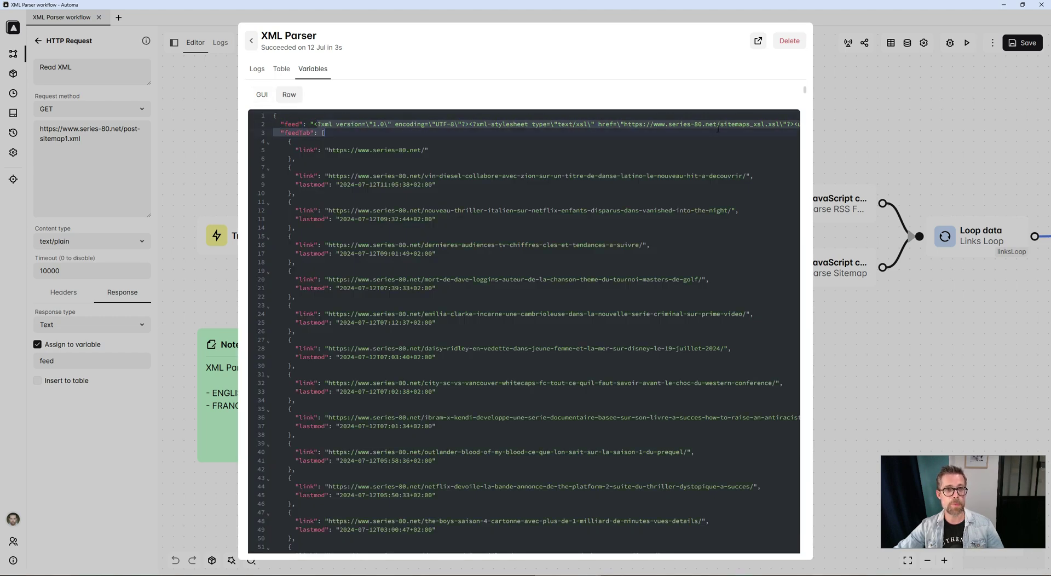
left_click(864, 130)
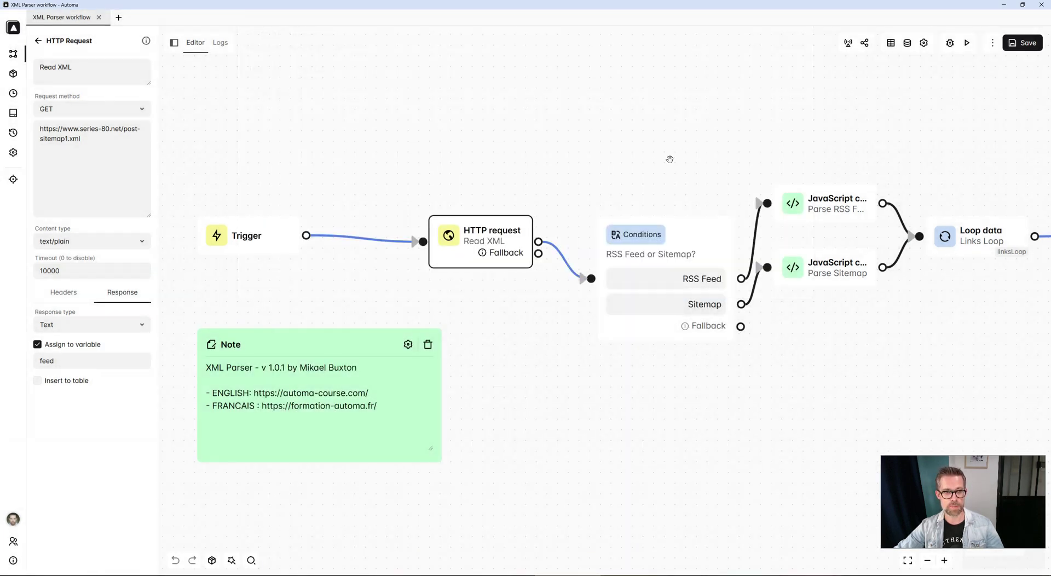
left_click_drag(669, 157, 484, 139)
Inspect the RSS Feed path's condition, which checks the feed contains <item>.
left_click(522, 205)
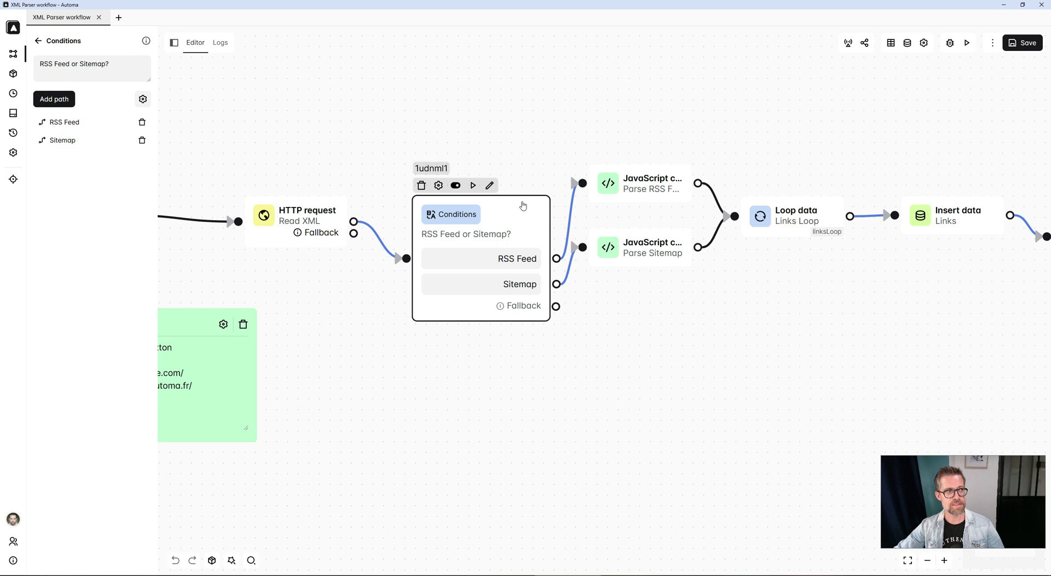
mouse_move(130, 126)
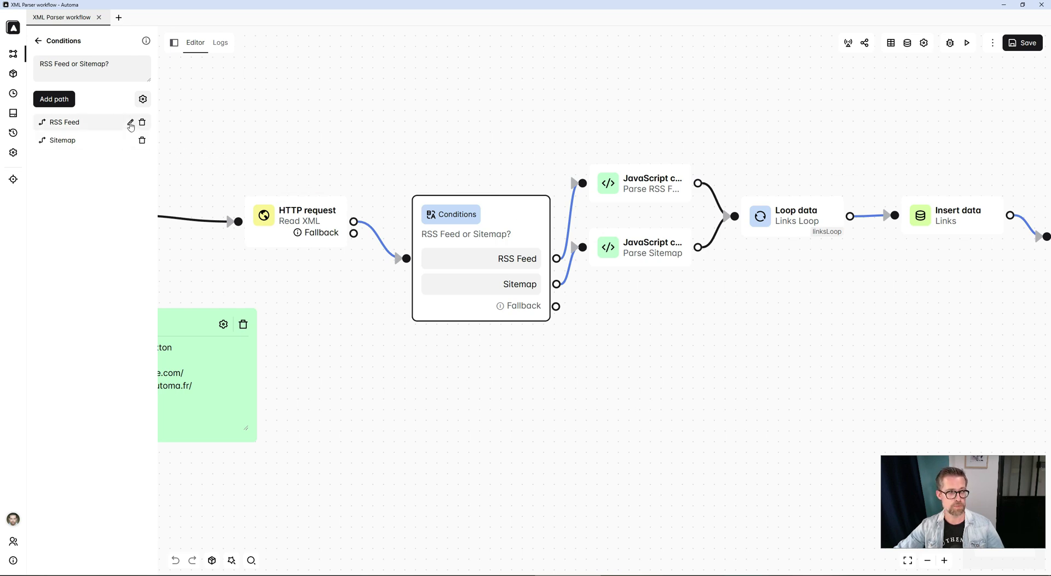
left_click(131, 123)
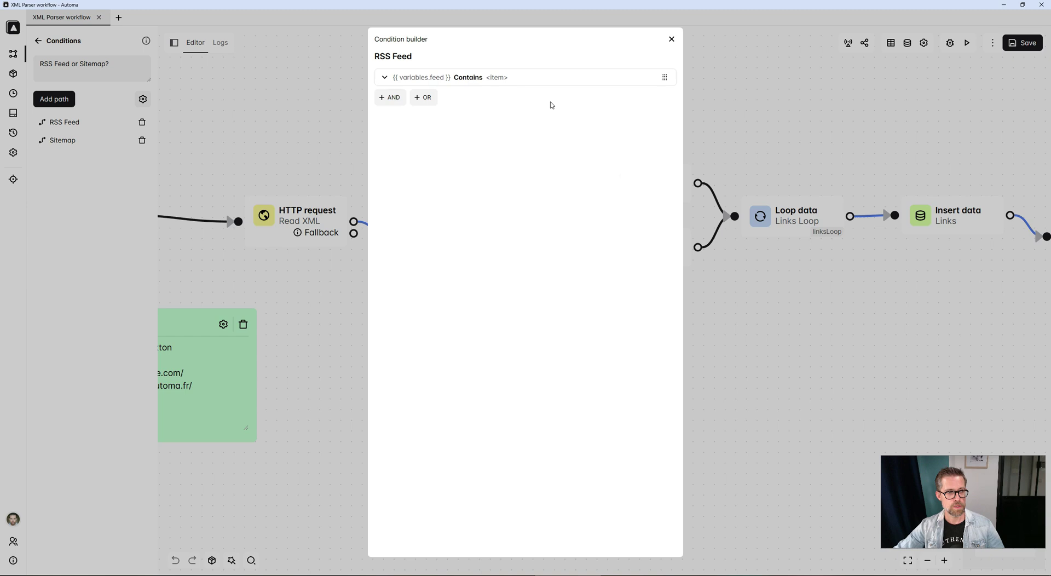
left_click(483, 82)
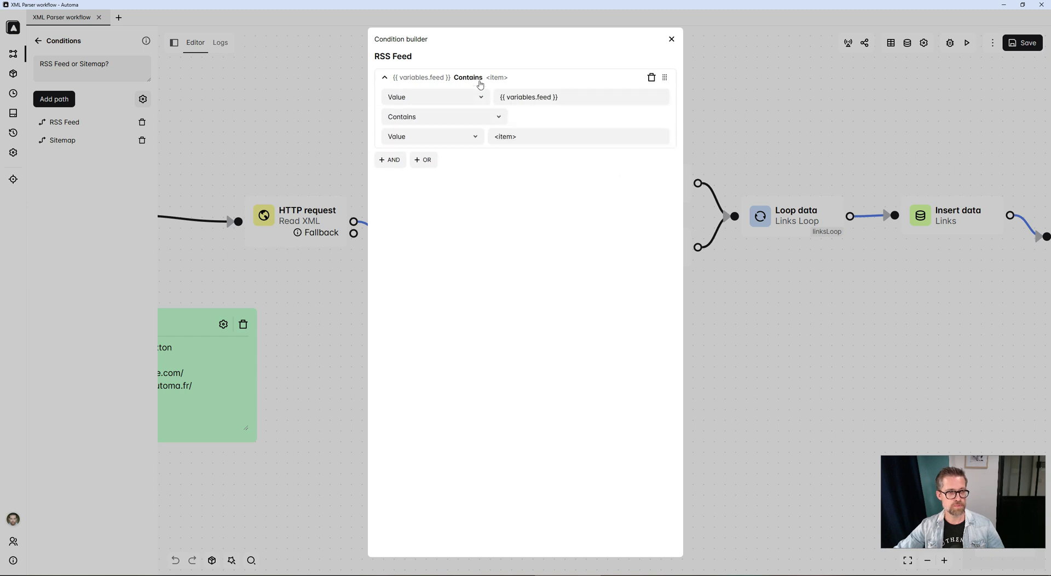
left_click(521, 134)
key("ctrl+a")
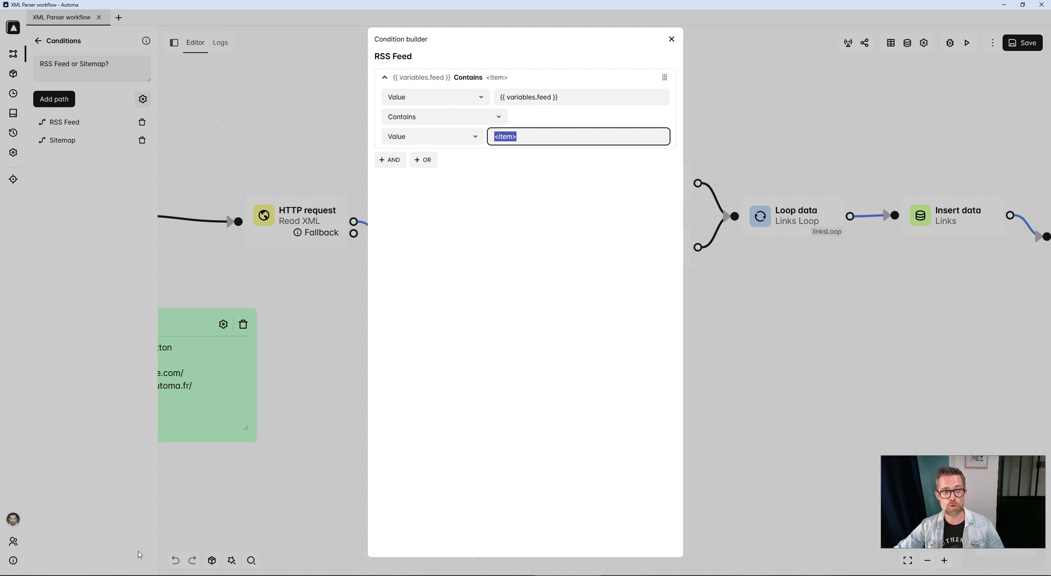
left_click(301, 353)
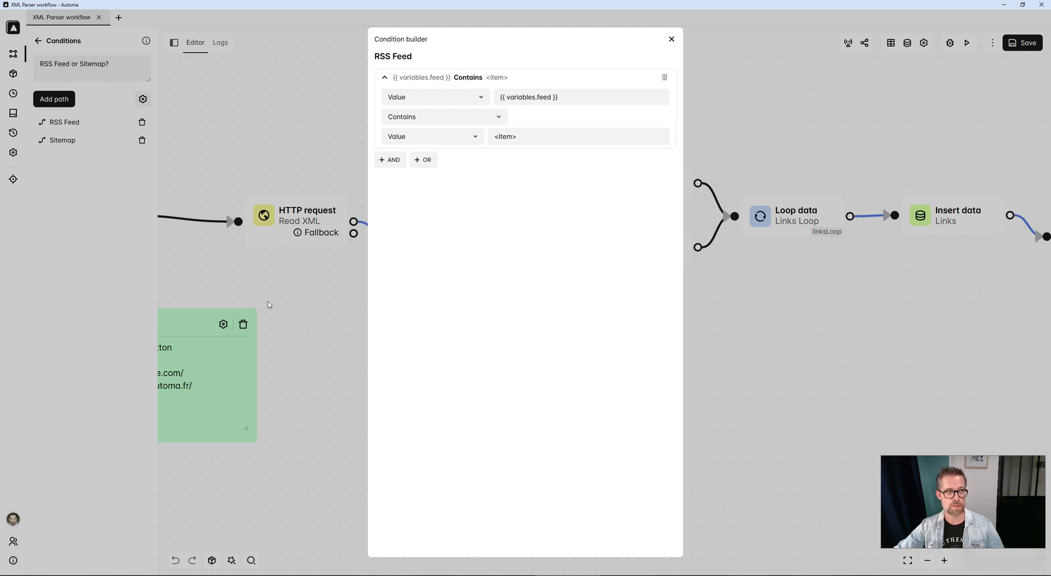
Check the Sitemap condition {{variables.feed}} Contains <loc>, then close the builder.
left_click(130, 140)
left_click(492, 77)
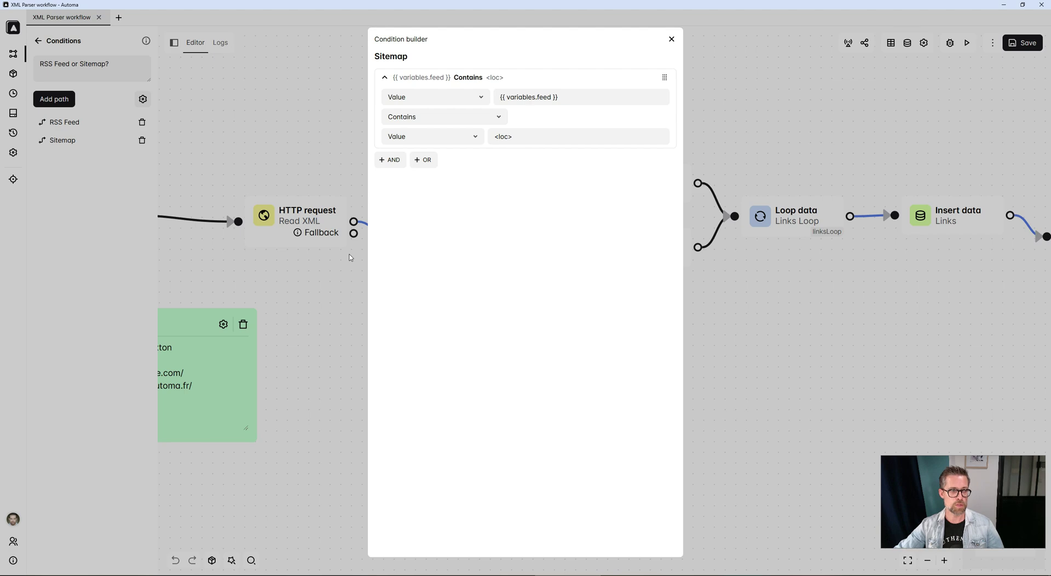
left_click(290, 138)
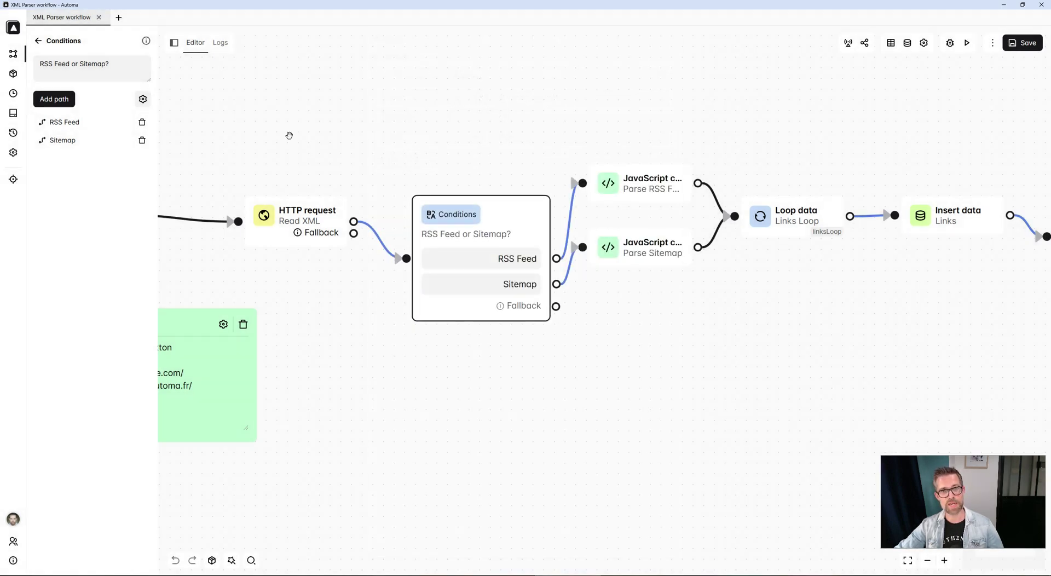
Review the Parse RSS Feed block's JavaScript code.
left_click_drag(342, 128, 307, 129)
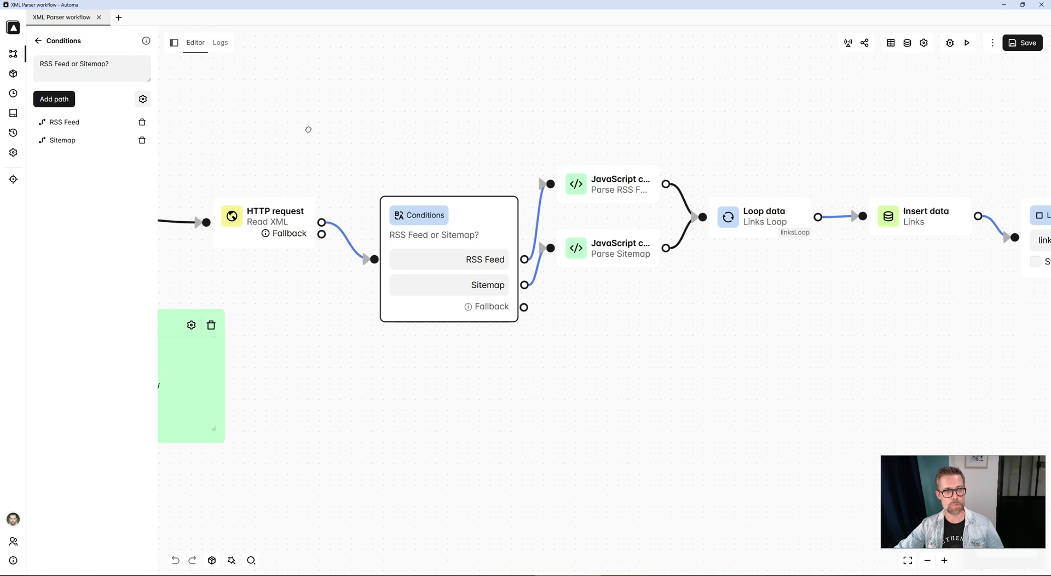
double_click(592, 196)
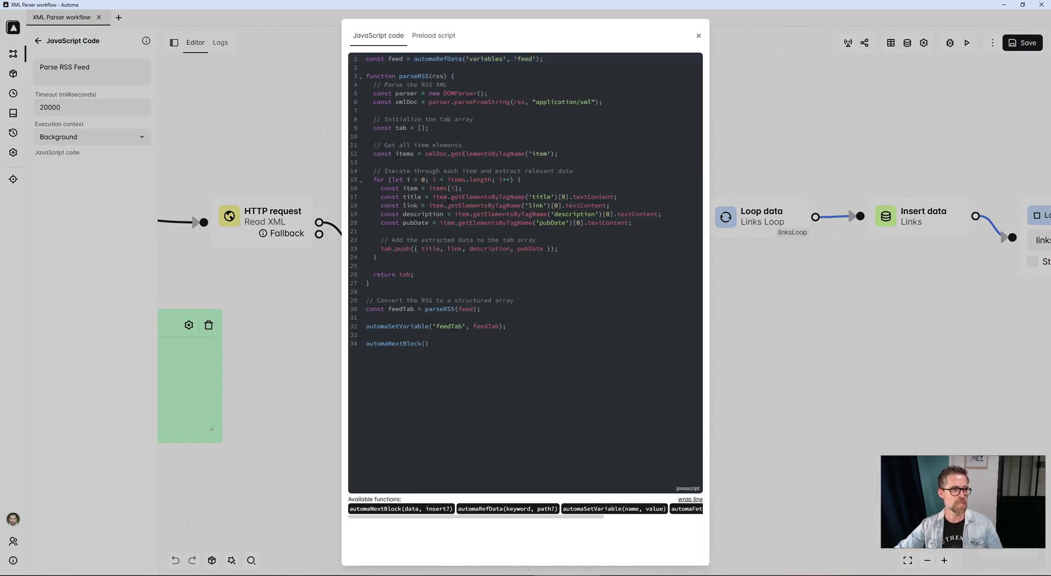
left_click(803, 339)
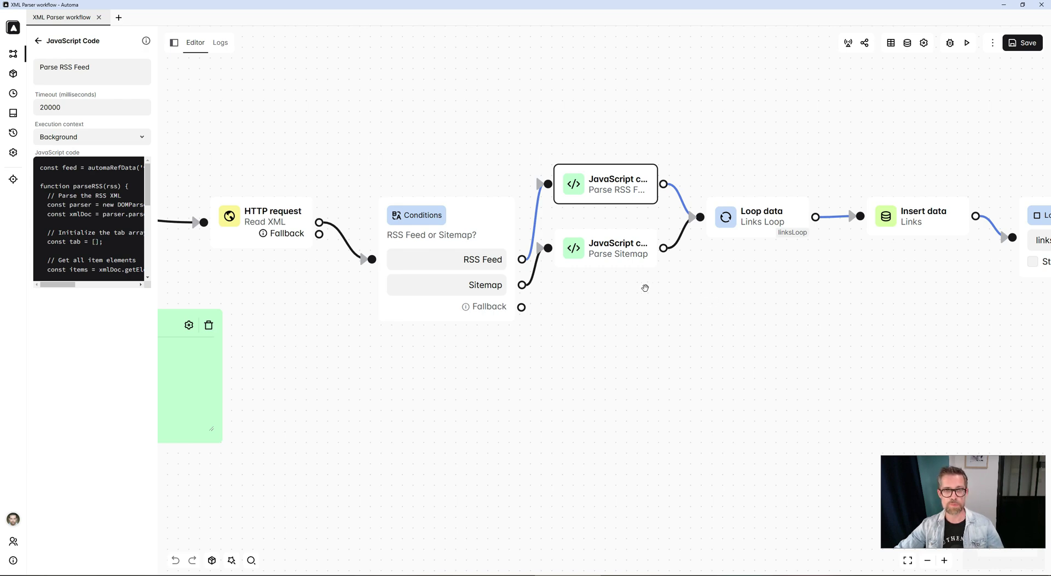
Review the Parse Sitemap block's code, then open the workflow's run logs.
left_click(621, 260)
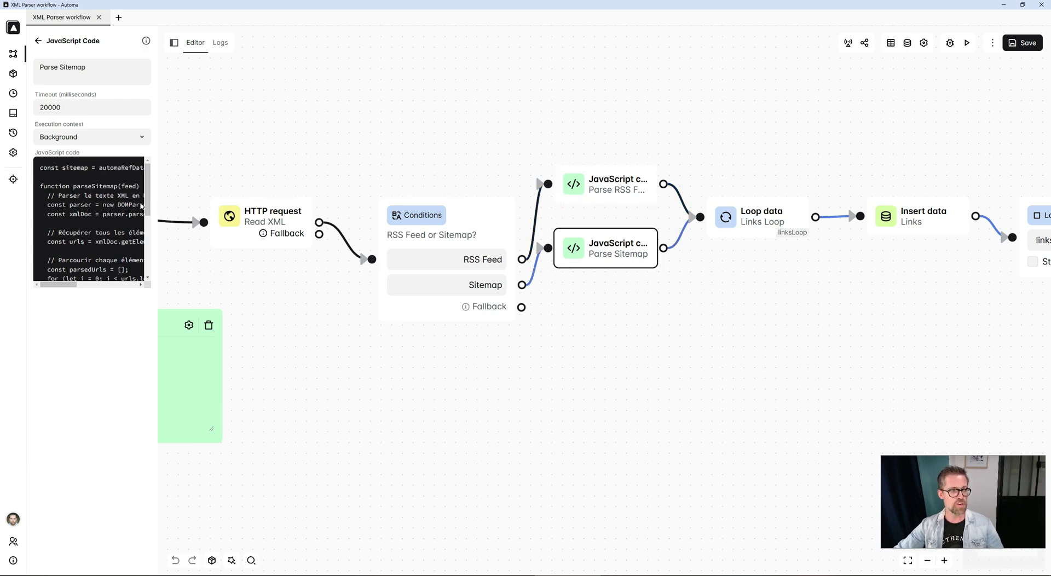
left_click(98, 219)
key("Escape")
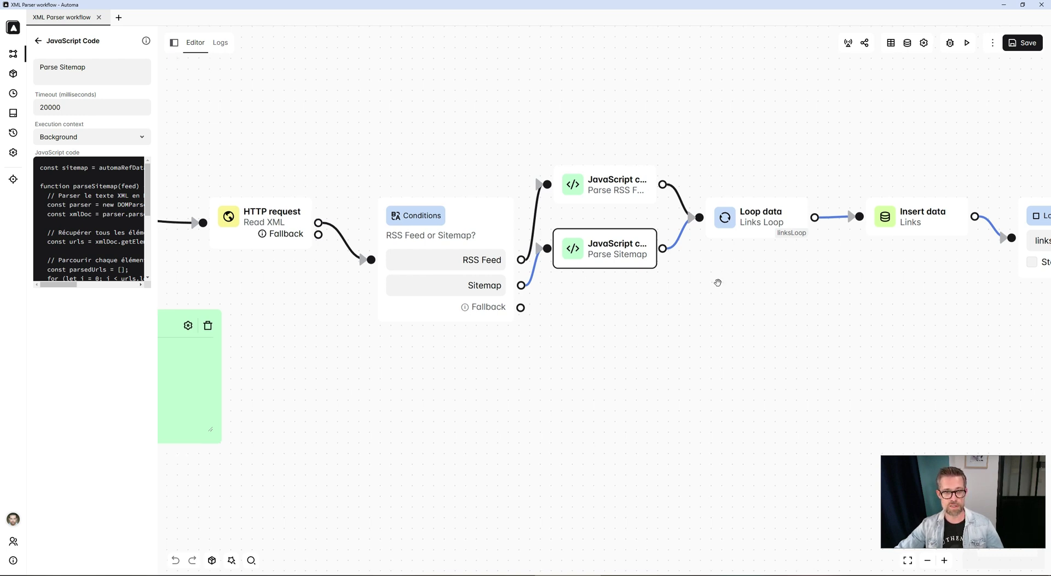
left_click_drag(697, 283, 398, 301)
left_click(399, 307)
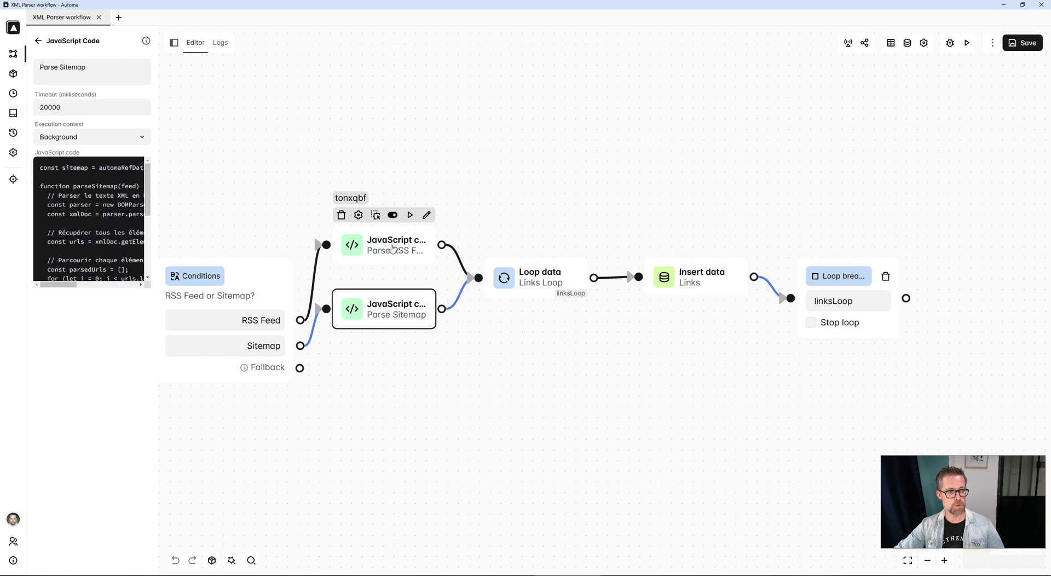
left_click(220, 42)
left_click(310, 101)
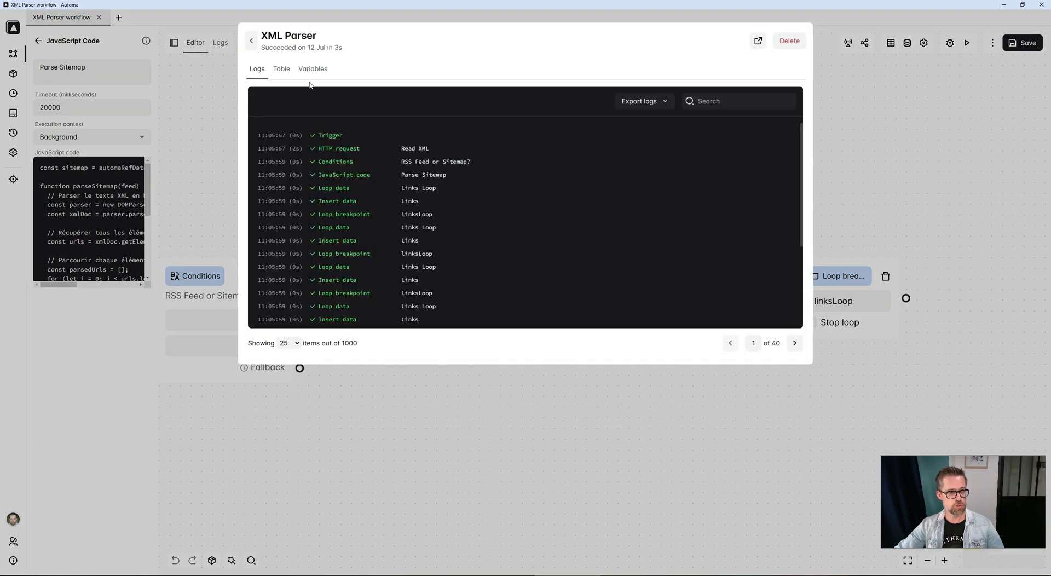
left_click(309, 74)
left_click(289, 95)
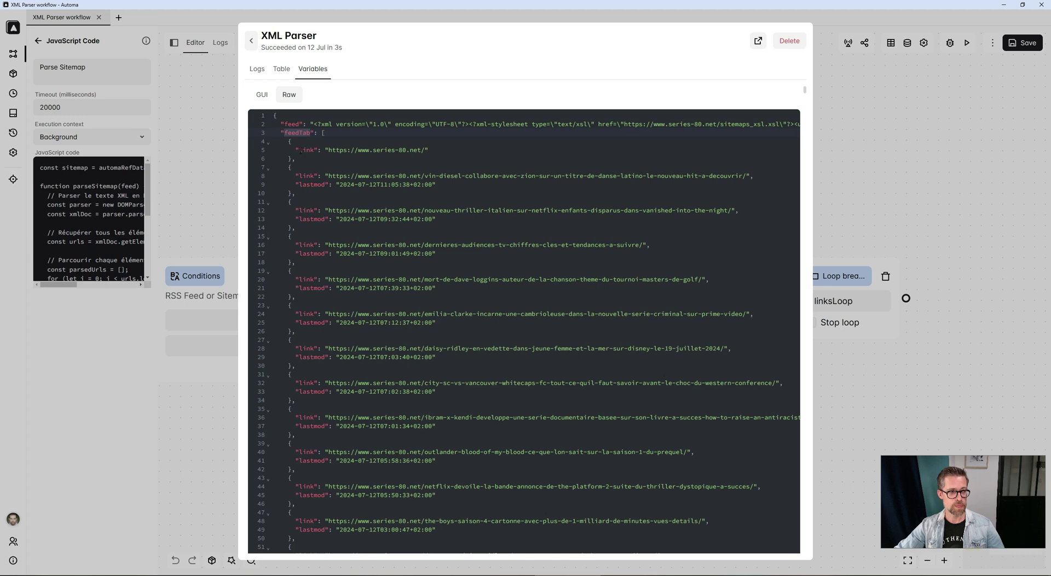
left_click_drag(291, 143, 355, 417)
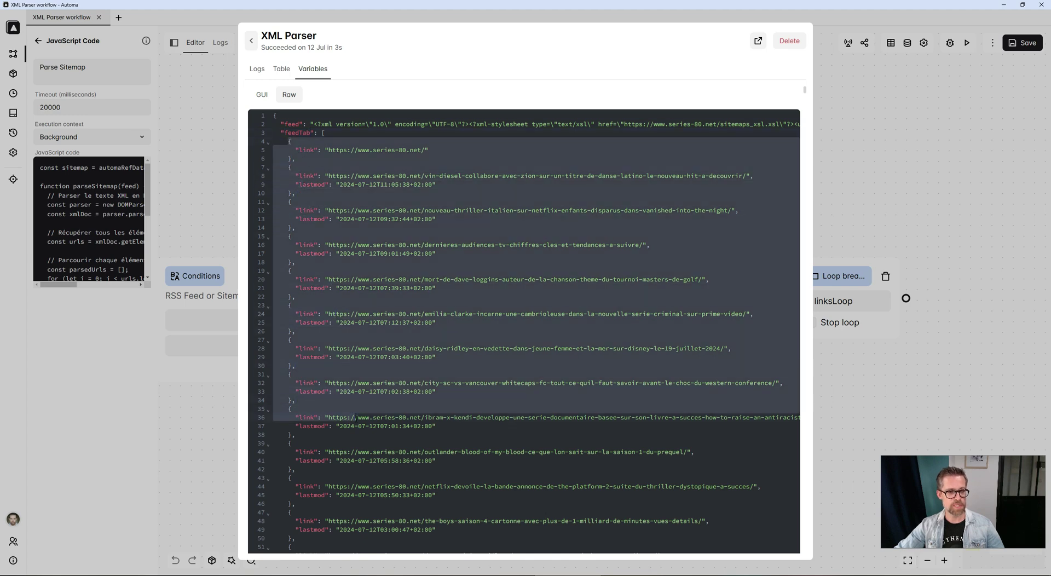
left_click(852, 378)
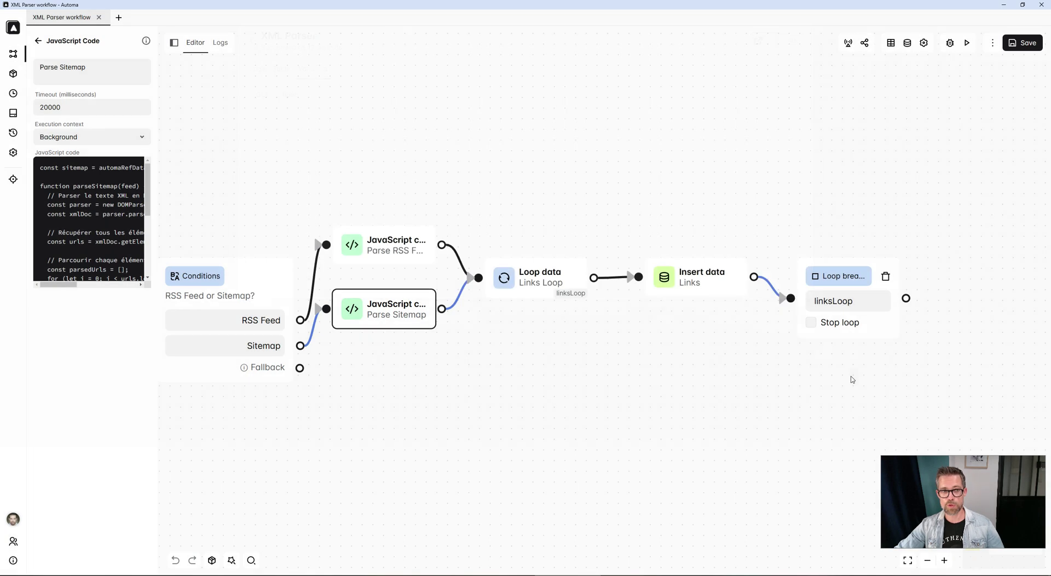
left_click(663, 371)
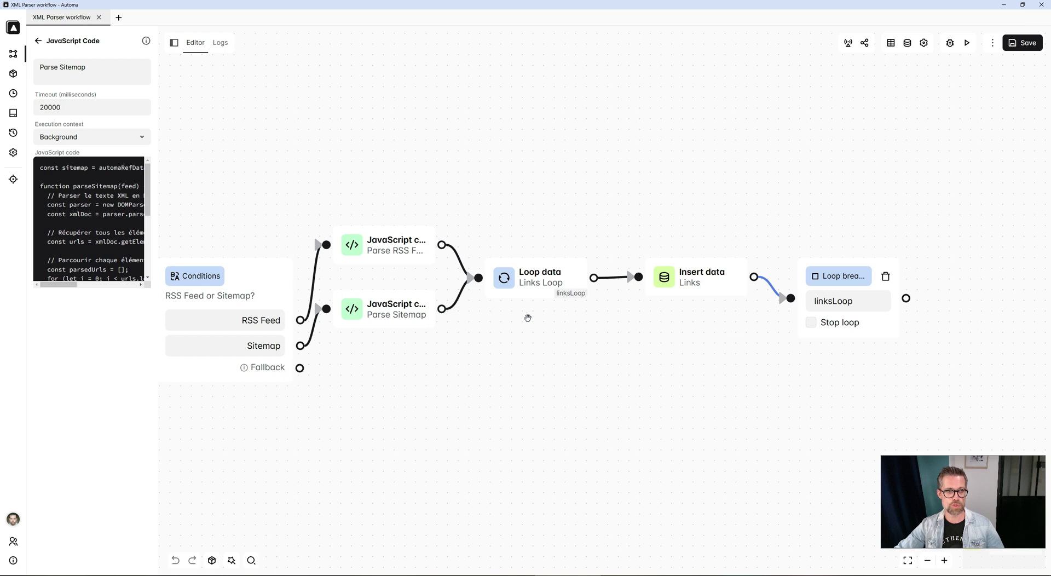
Open the Links Loop settings and highlight the feedTab variable and linksLoop loop ID.
double_click(534, 282)
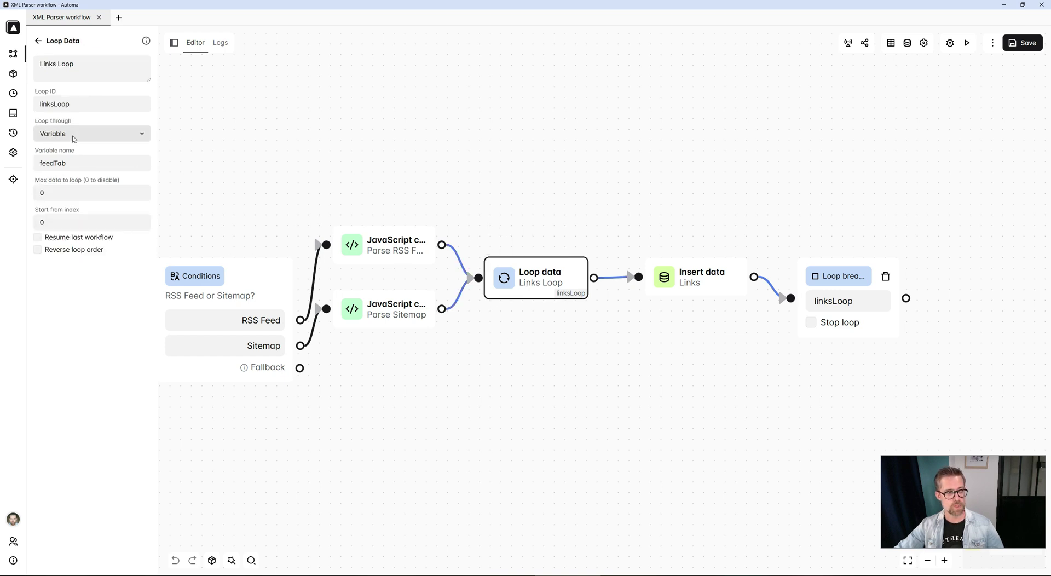
left_click(66, 163)
left_click_drag(66, 163, 40, 164)
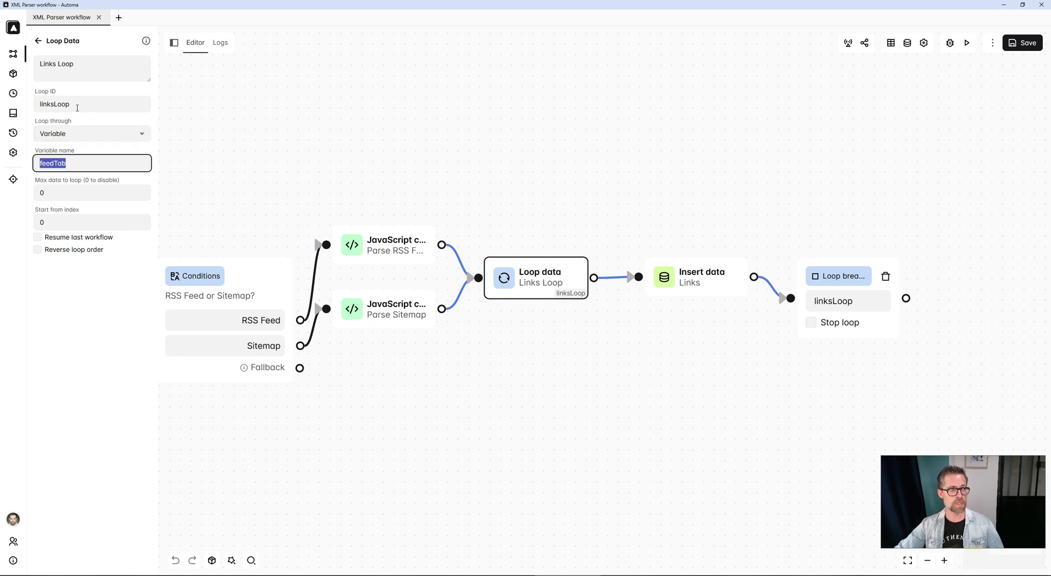
left_click_drag(71, 104, 40, 104)
left_click(541, 121)
left_click_drag(541, 120, 488, 133)
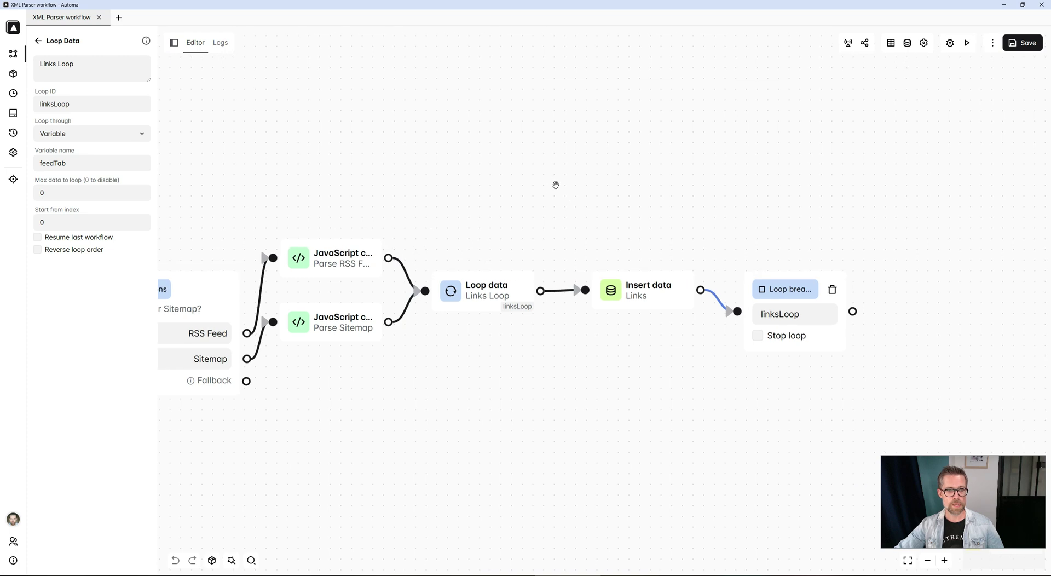
mouse_move(501, 288)
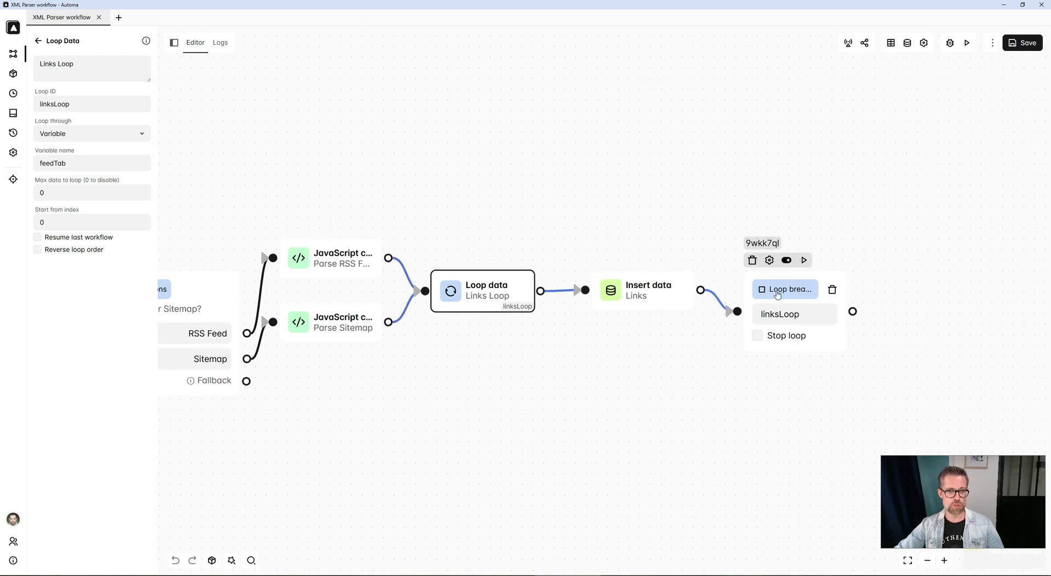
mouse_move(682, 295)
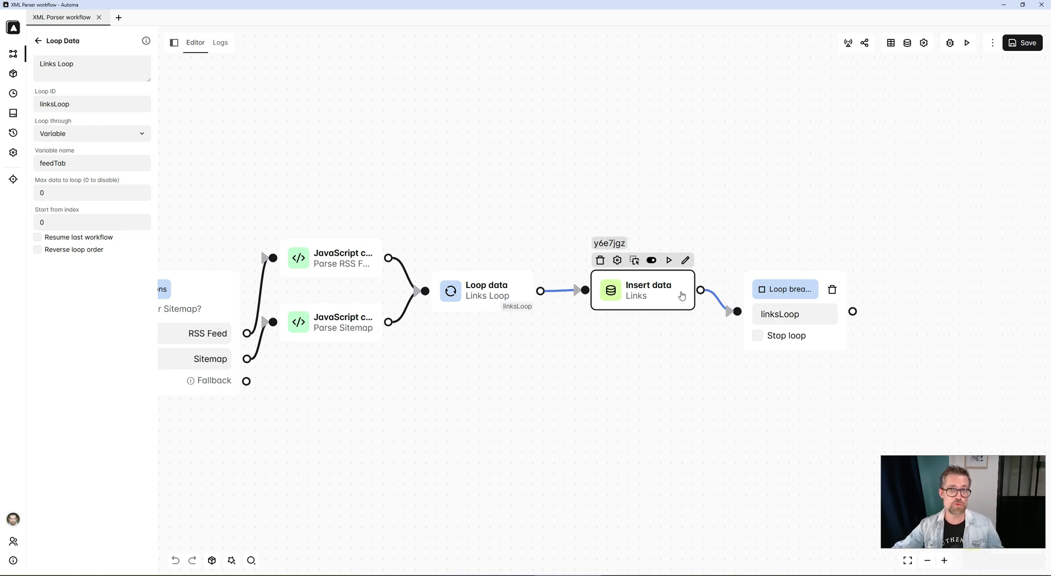
Open the Links Insert data block and view its url column mapping.
double_click(682, 296)
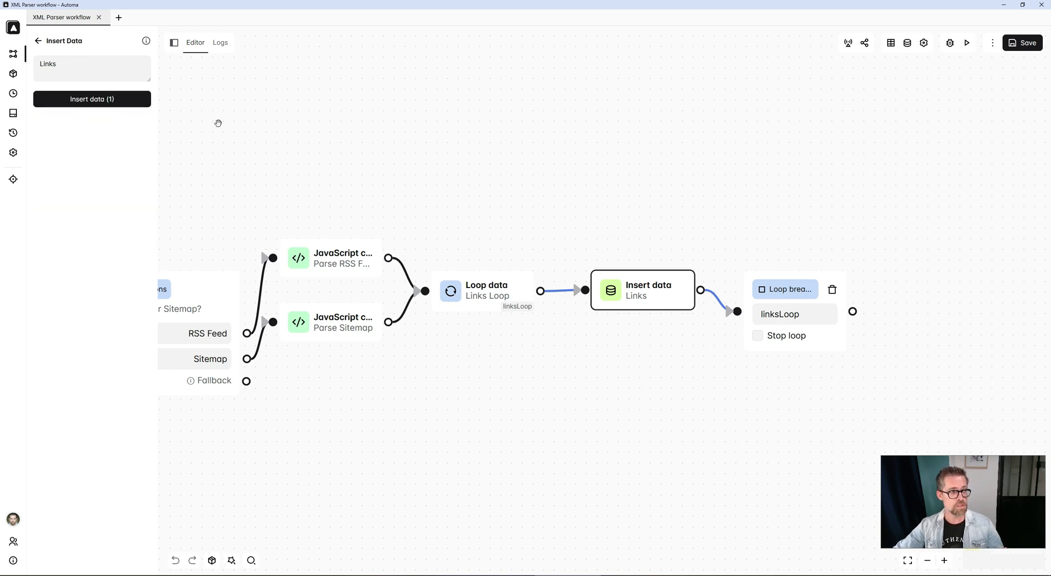
left_click(133, 101)
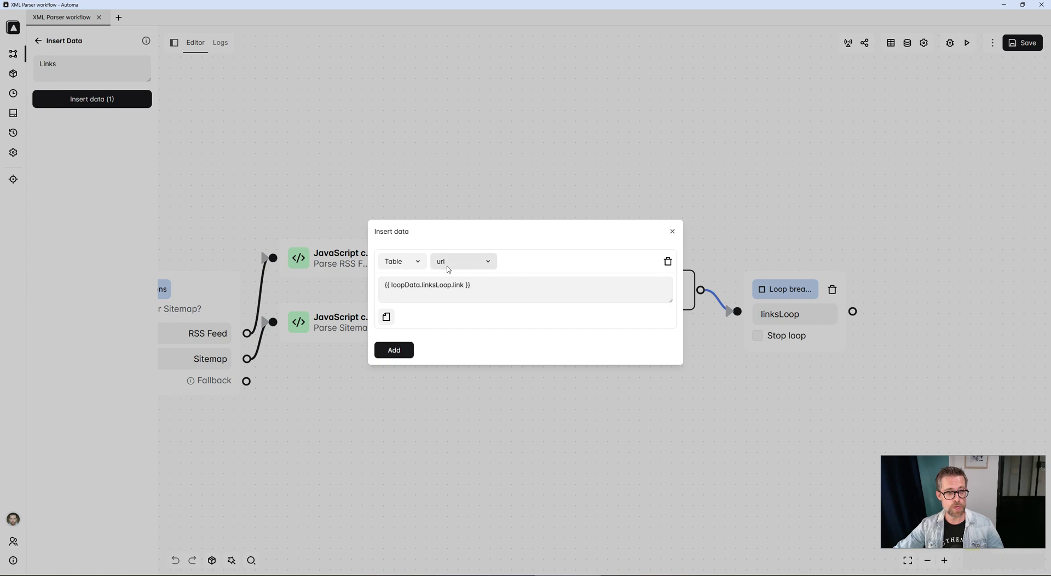
left_click(471, 185)
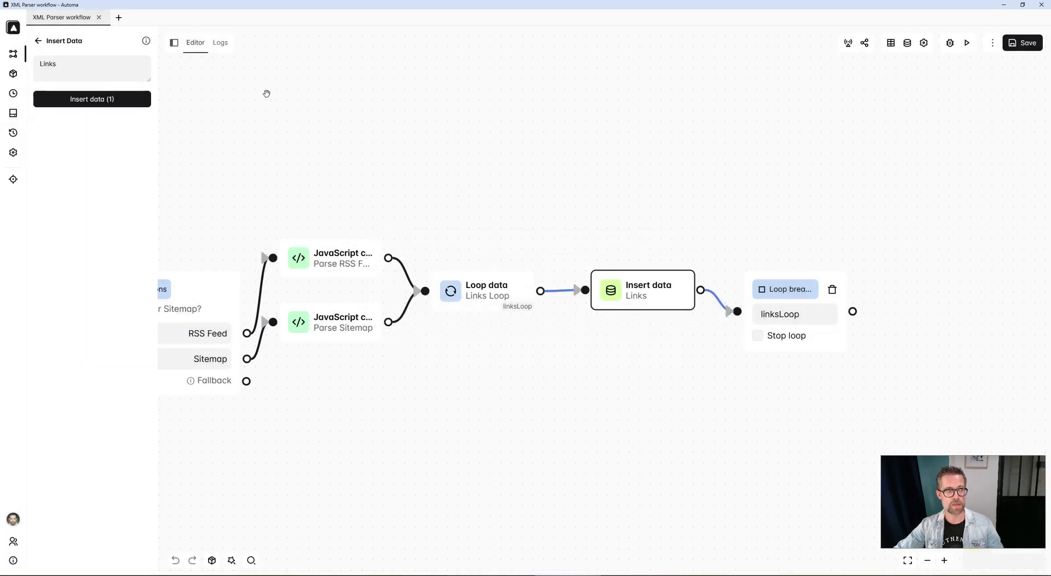
View the workflow's table columns, then open the latest XML Parser run log.
left_click(894, 48)
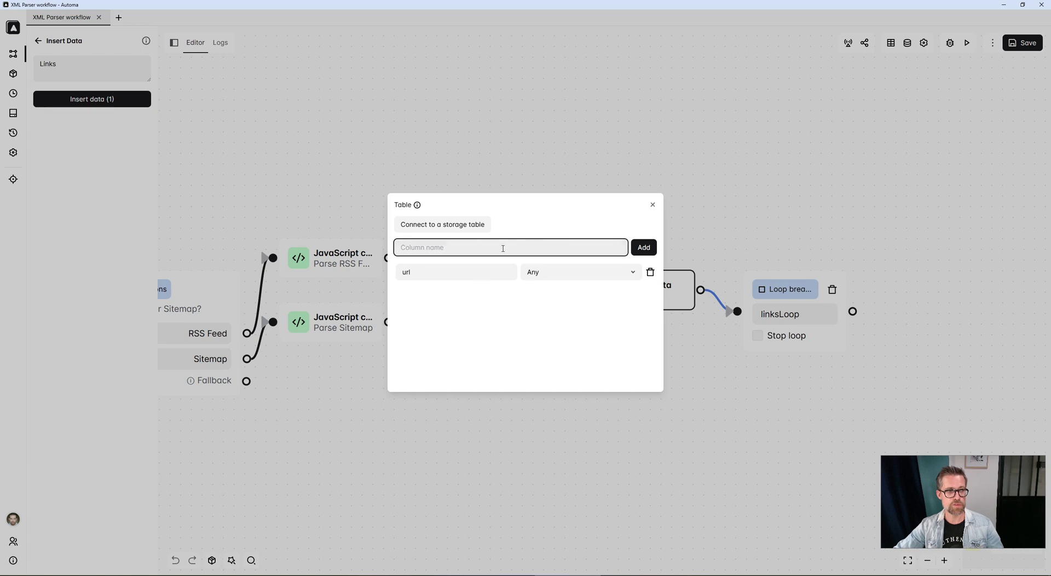
left_click(284, 150)
left_click(222, 44)
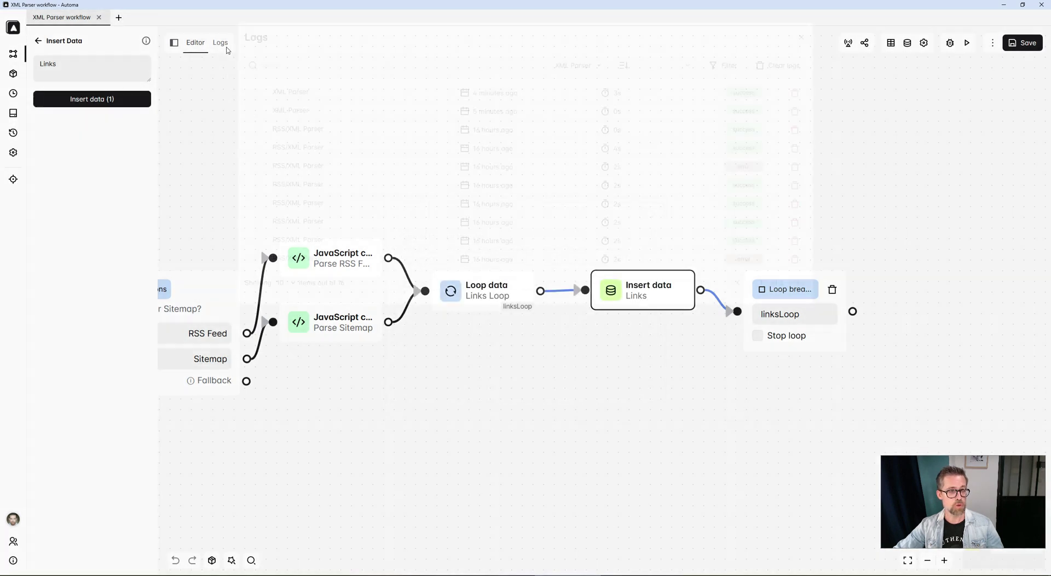
left_click(318, 95)
Check the run's table of extracted sitemap article URLs, then fit the whole Trigger-to-Loop-breakpoint workflow in view.
left_click(281, 70)
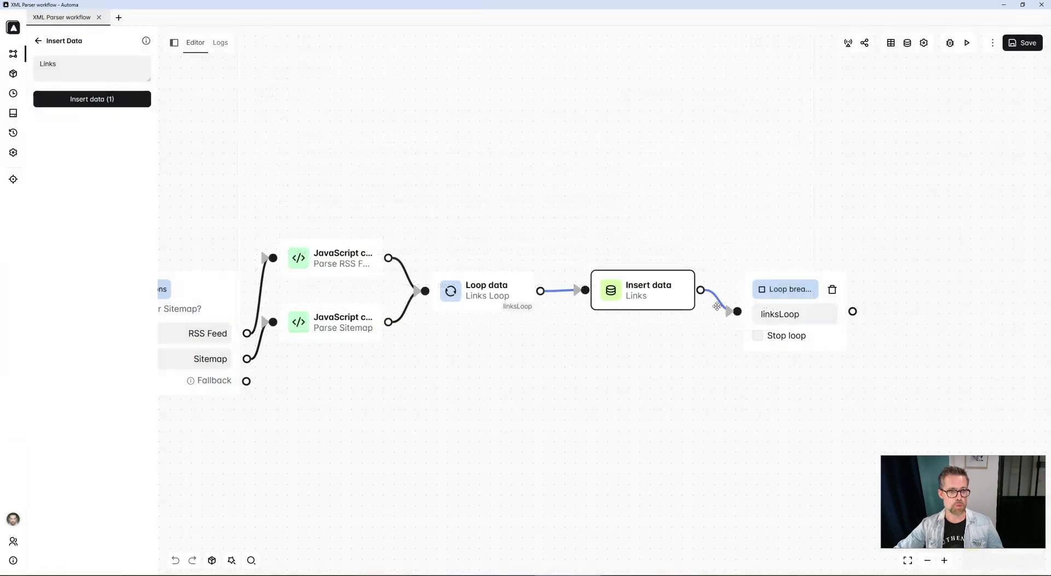
left_click(846, 236)
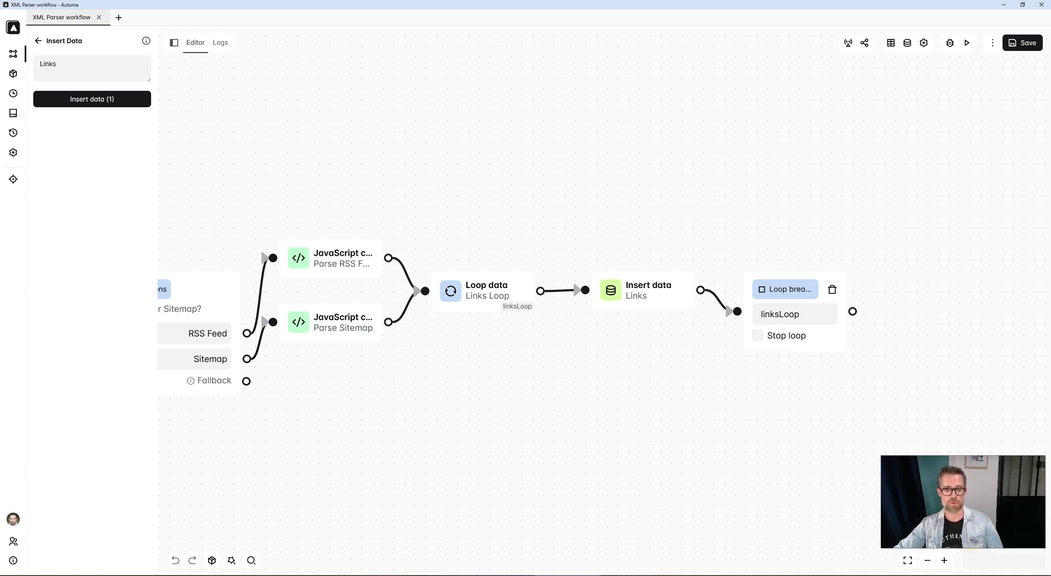
left_click(907, 561)
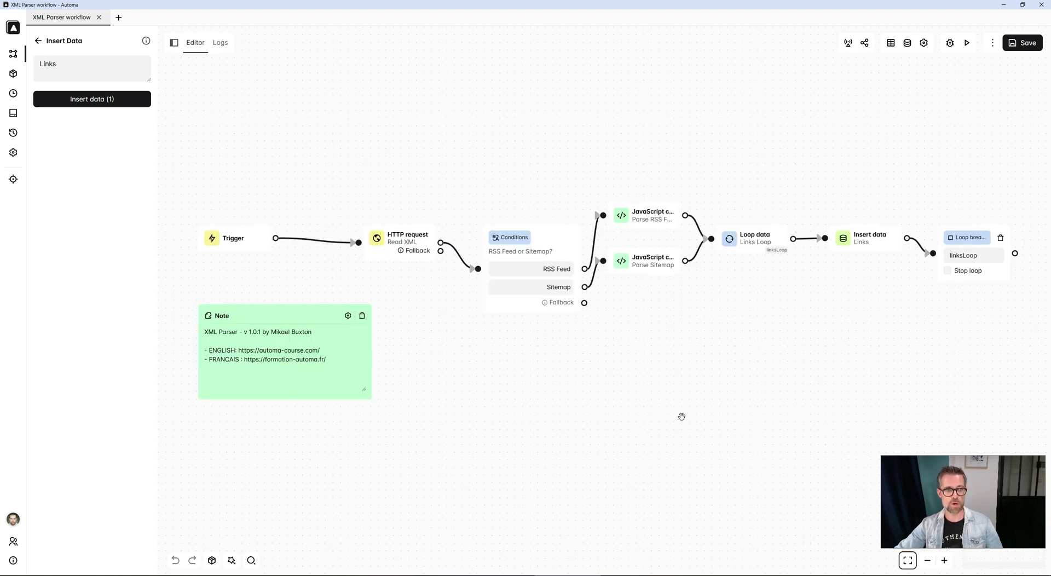